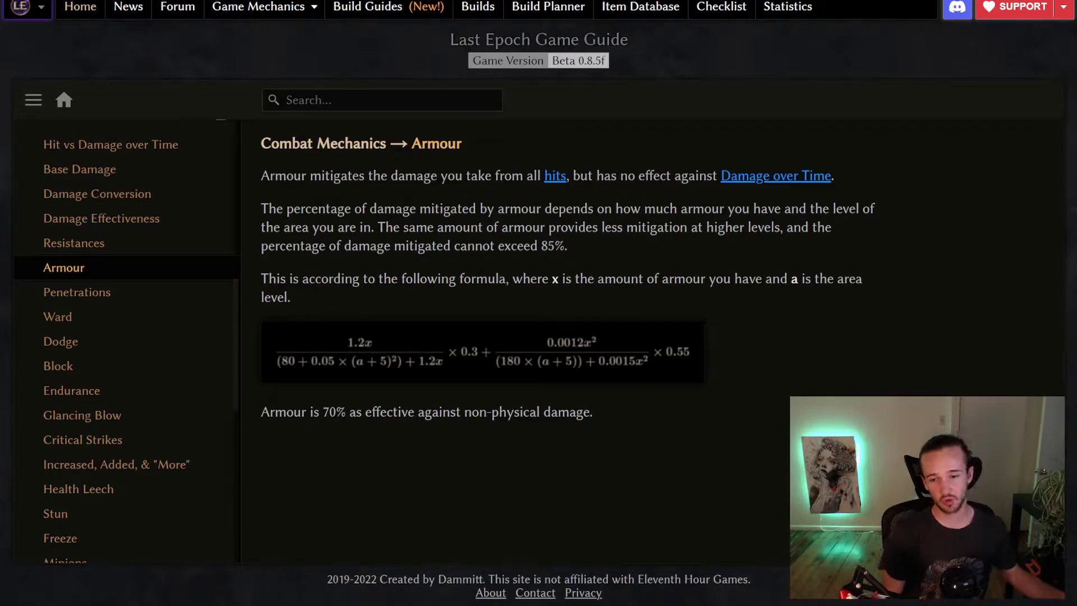
left_click_drag(261, 412, 596, 397)
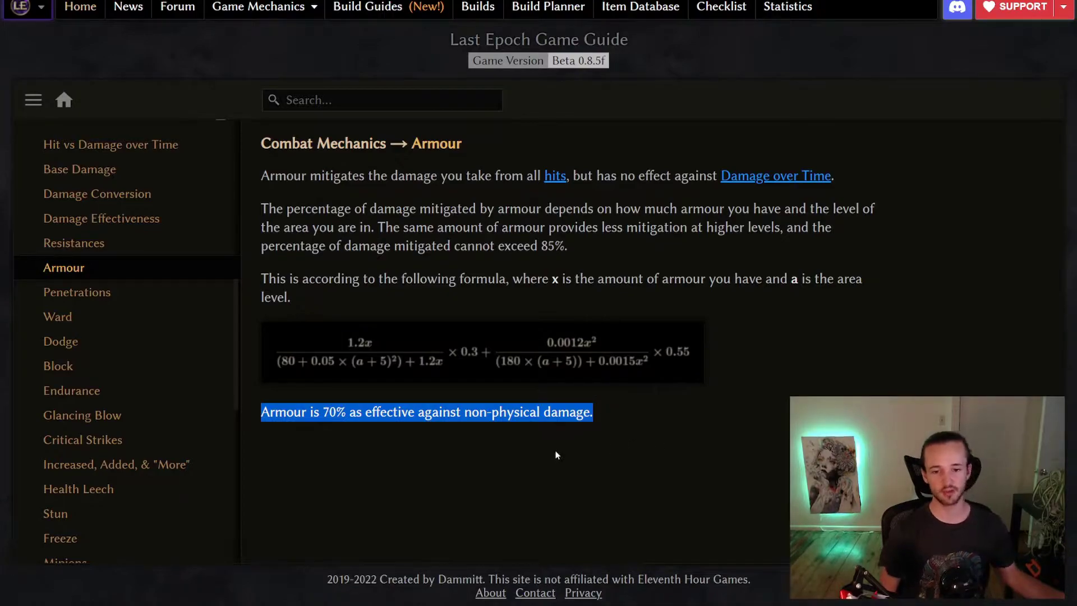
left_click(505, 452)
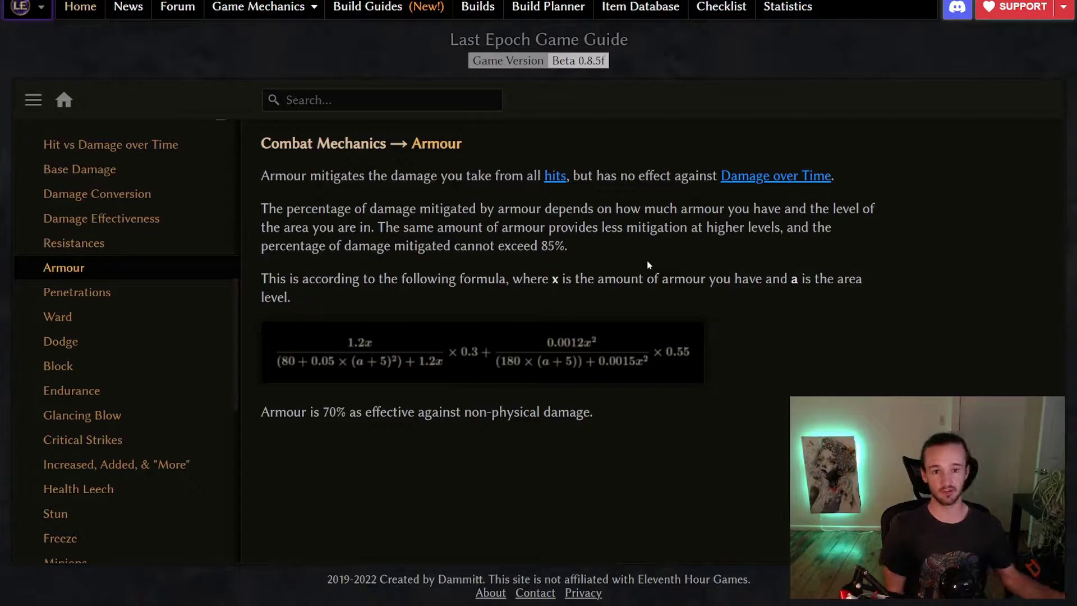
Emphasise the sentence about mitigation at higher levels, then deselect it and scroll back up.
left_click_drag(379, 227, 569, 248)
left_click(638, 248)
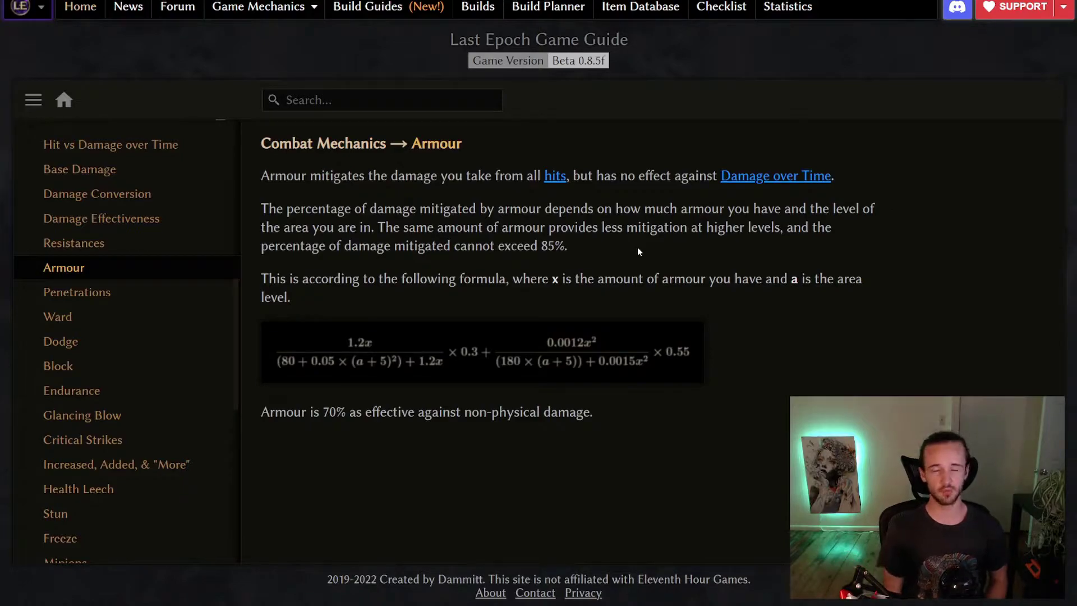
scroll(126, 337, "up", 2)
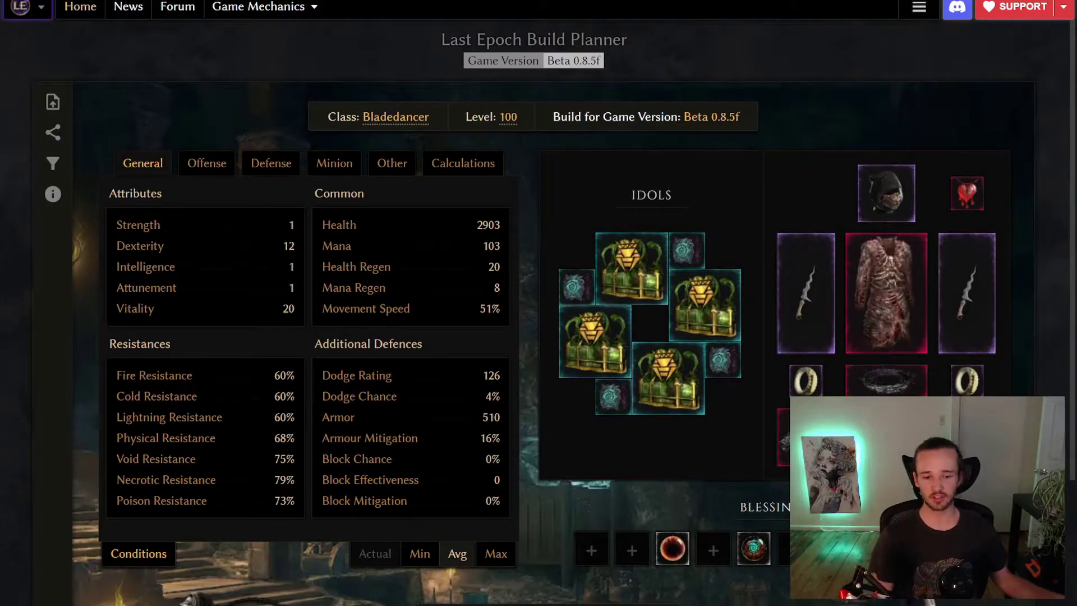
Inspect the Armor stat breakdown for the level 100 Druid build with 6771 armour.
mouse_move(347, 416)
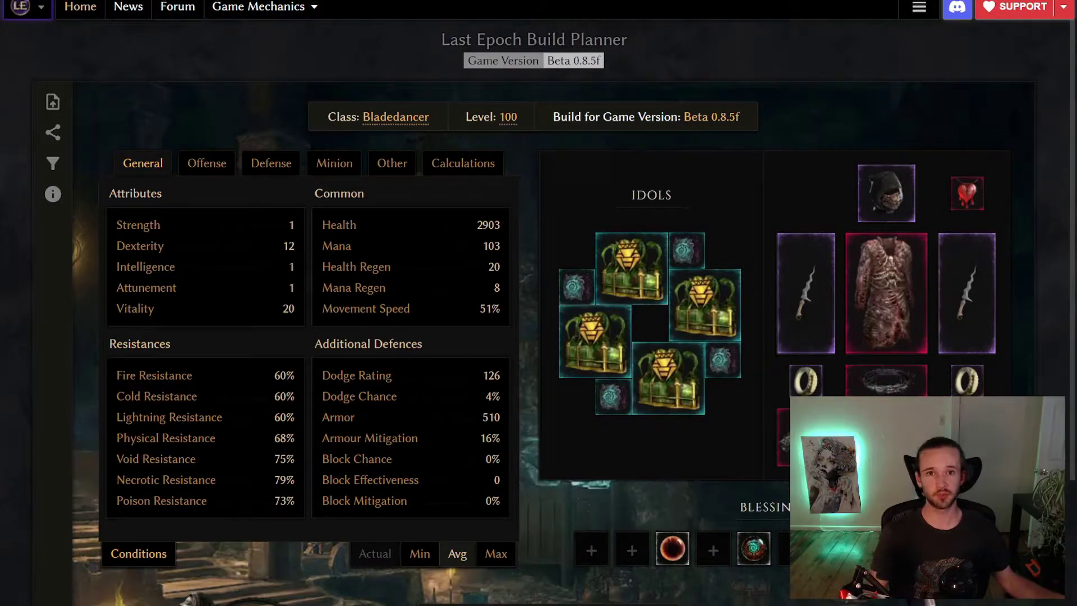
mouse_move(886, 193)
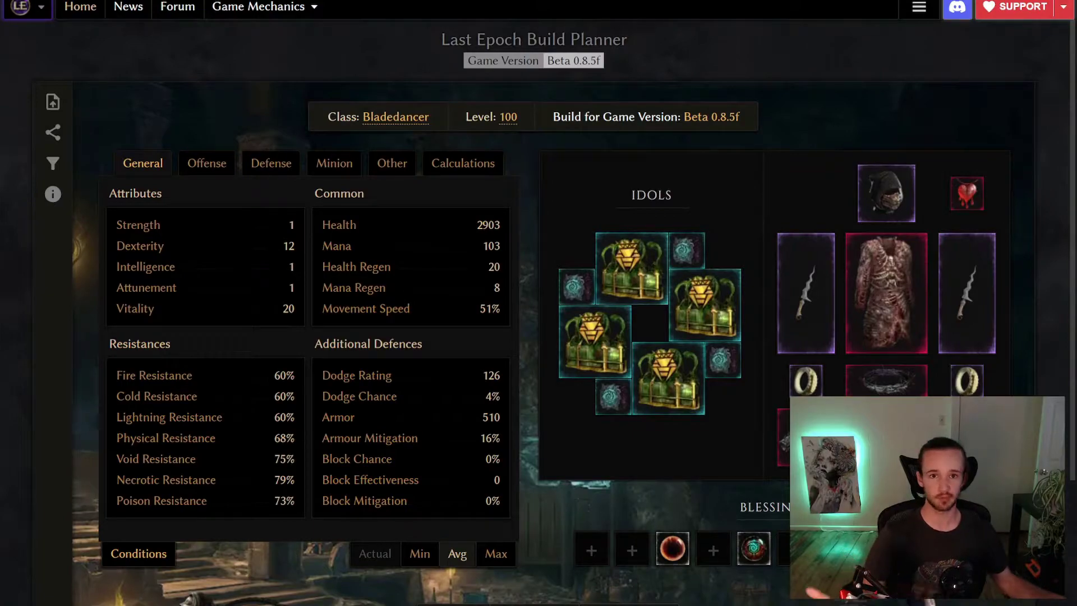
mouse_move(409, 417)
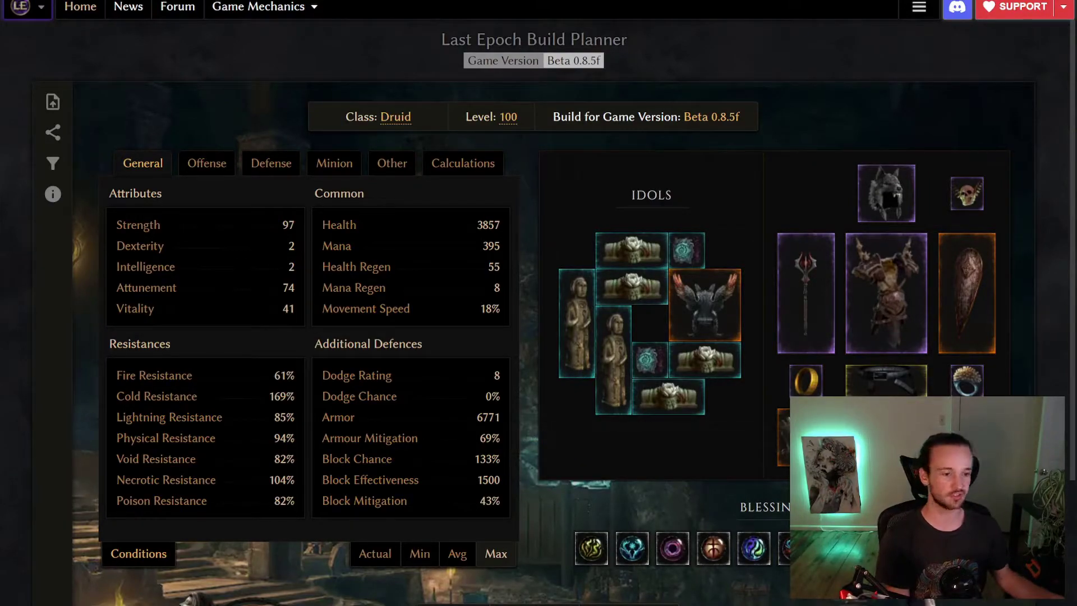
Inspect the Armor stat breakdown in the build planner.
mouse_move(393, 417)
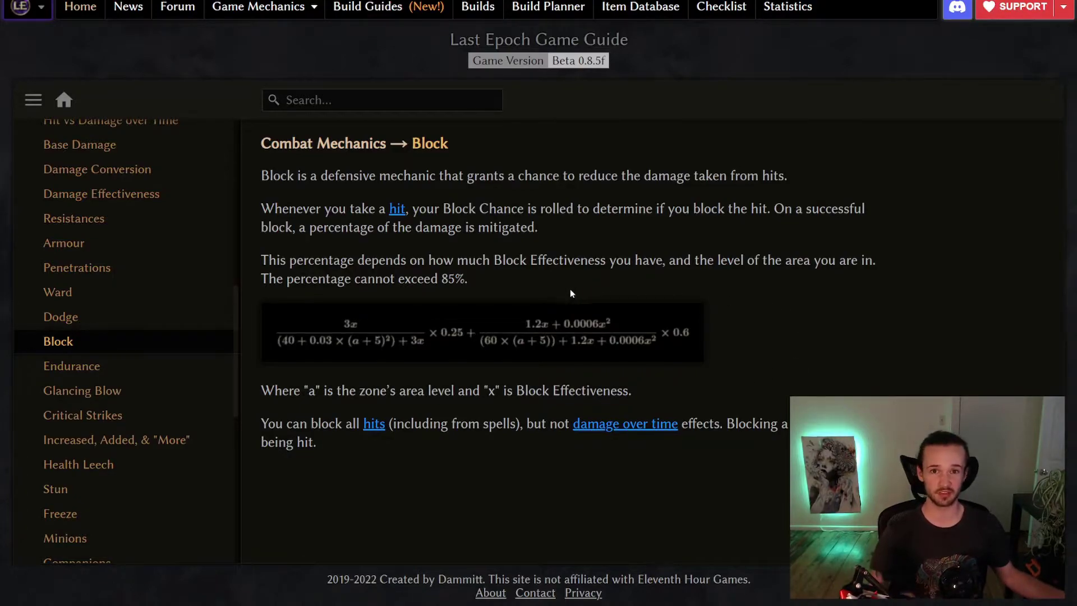
Emphasise the Block Effectiveness and area level parts of the block formula text.
left_click_drag(416, 261, 672, 324)
left_click(702, 291)
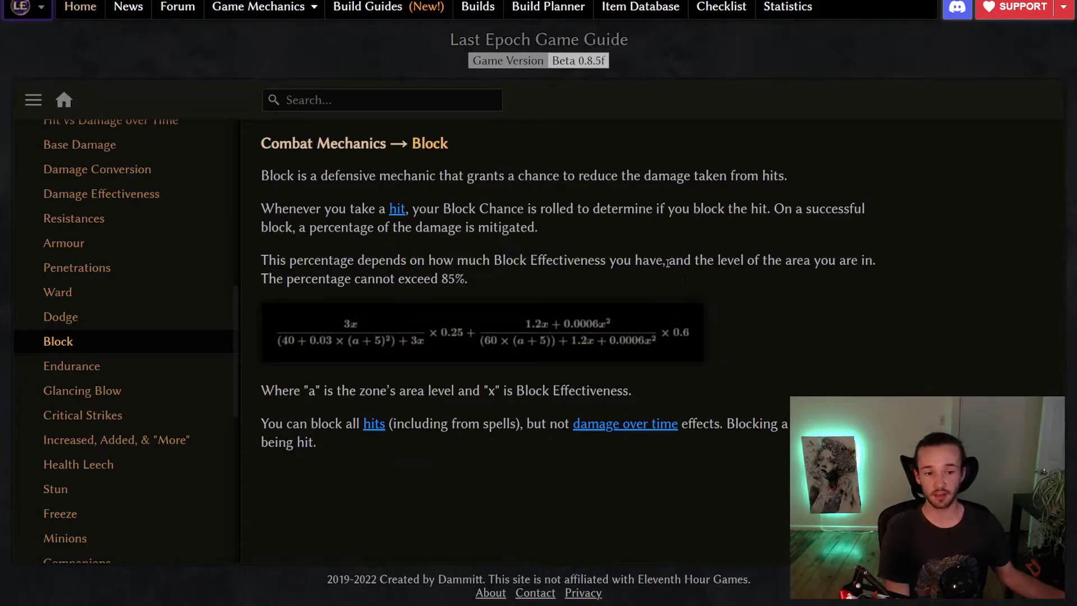
left_click_drag(667, 263, 873, 255)
left_click(887, 292)
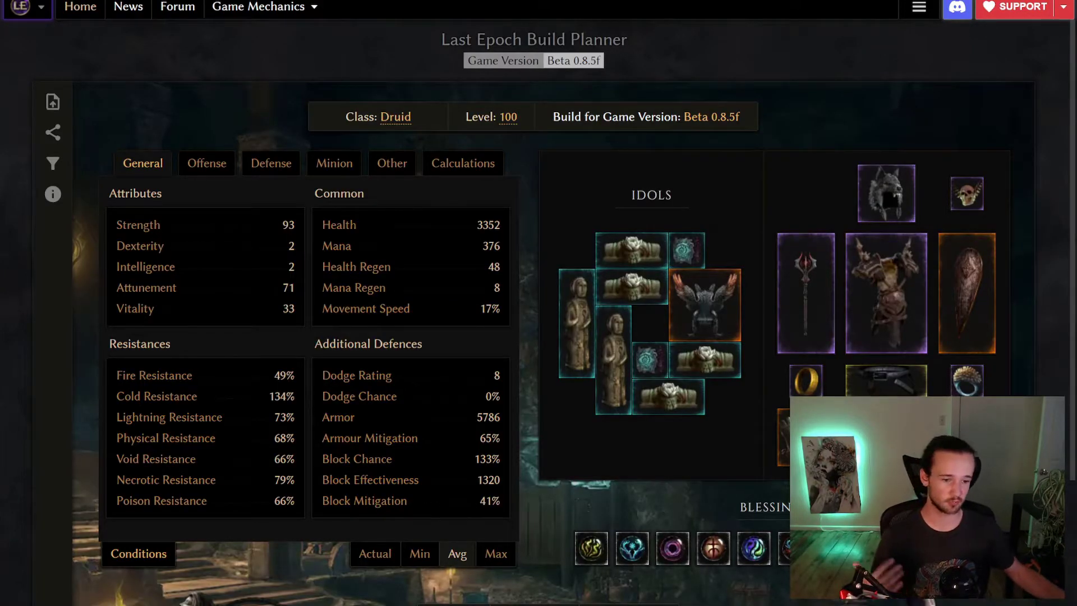
Inspect the Block Chance, shield and Block Effectiveness tooltips for the build.
mouse_move(494, 460)
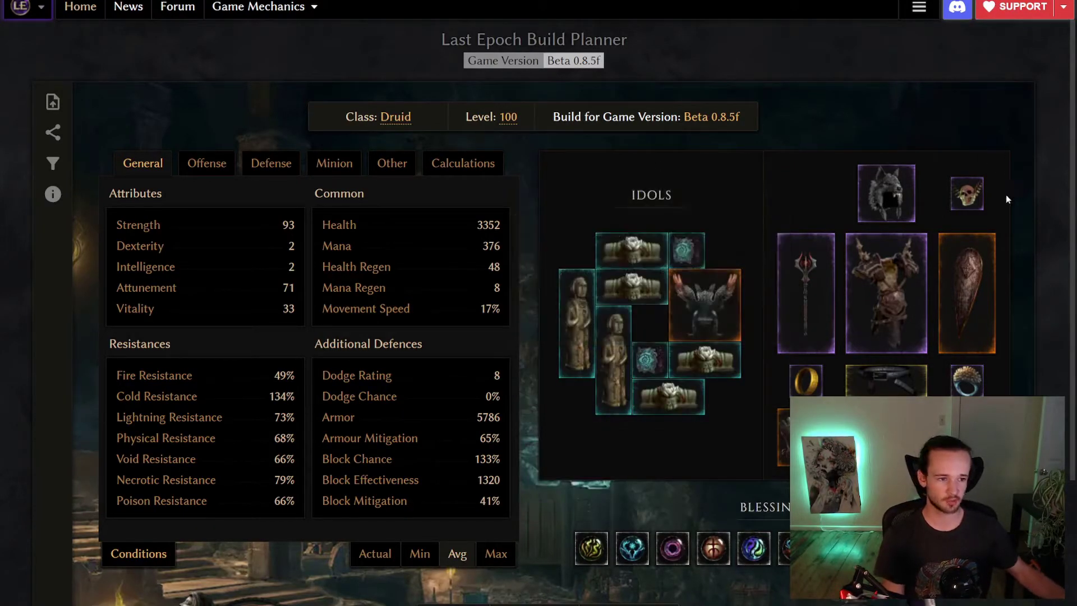
mouse_move(963, 282)
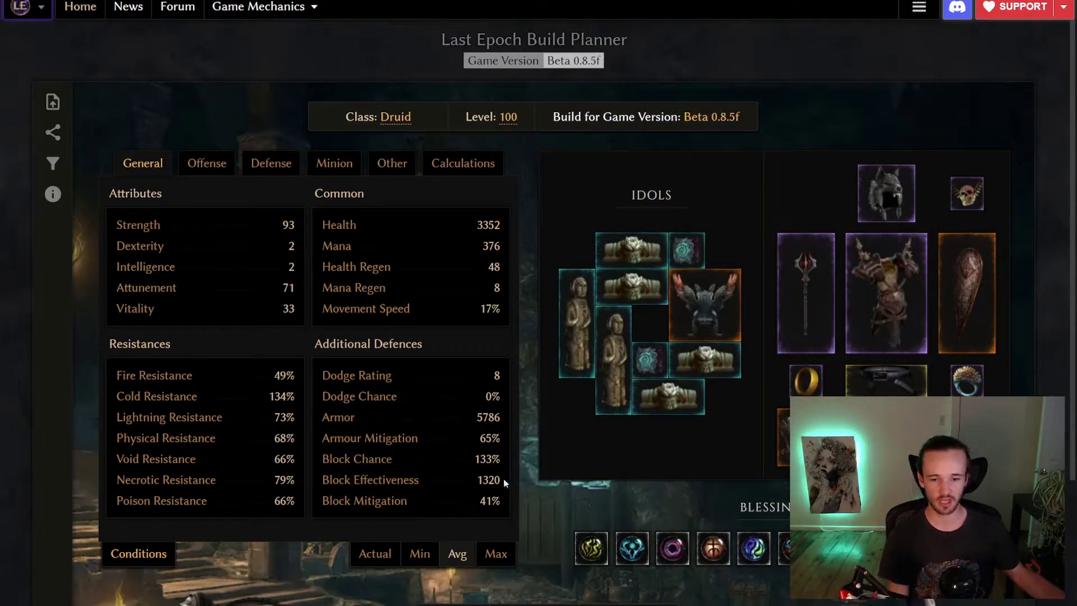
mouse_move(497, 481)
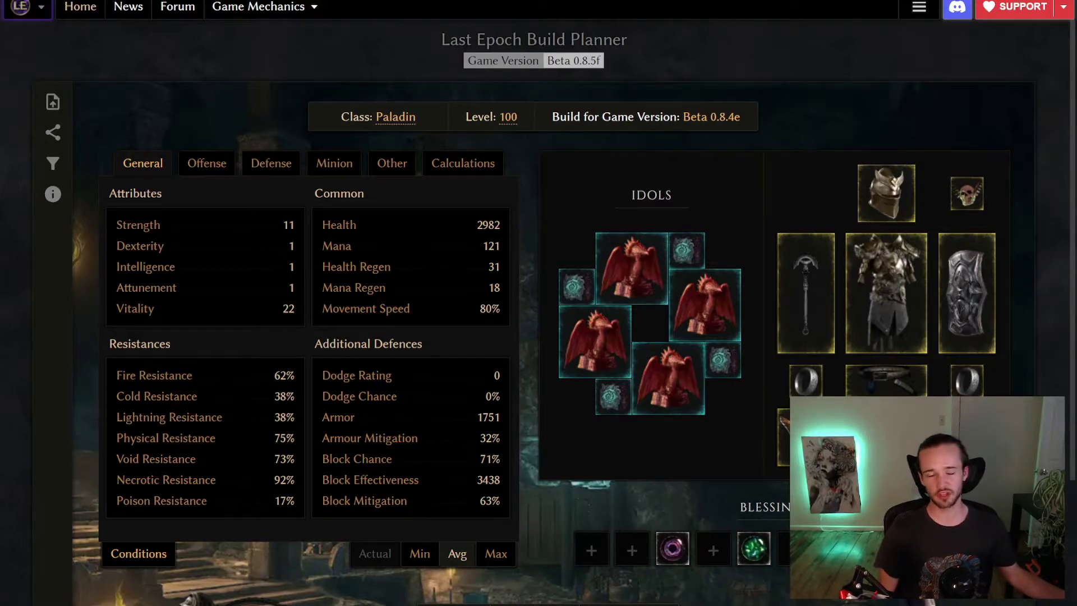
Switch the Paladin build to Max stats and mark its 68% block mitigation value.
mouse_move(359, 459)
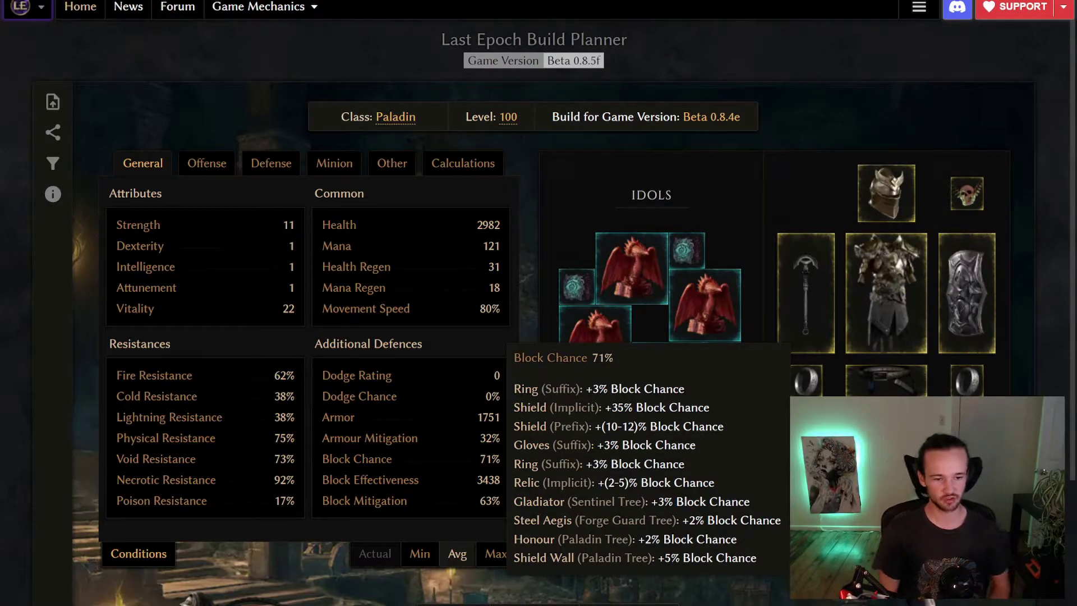
mouse_move(370, 480)
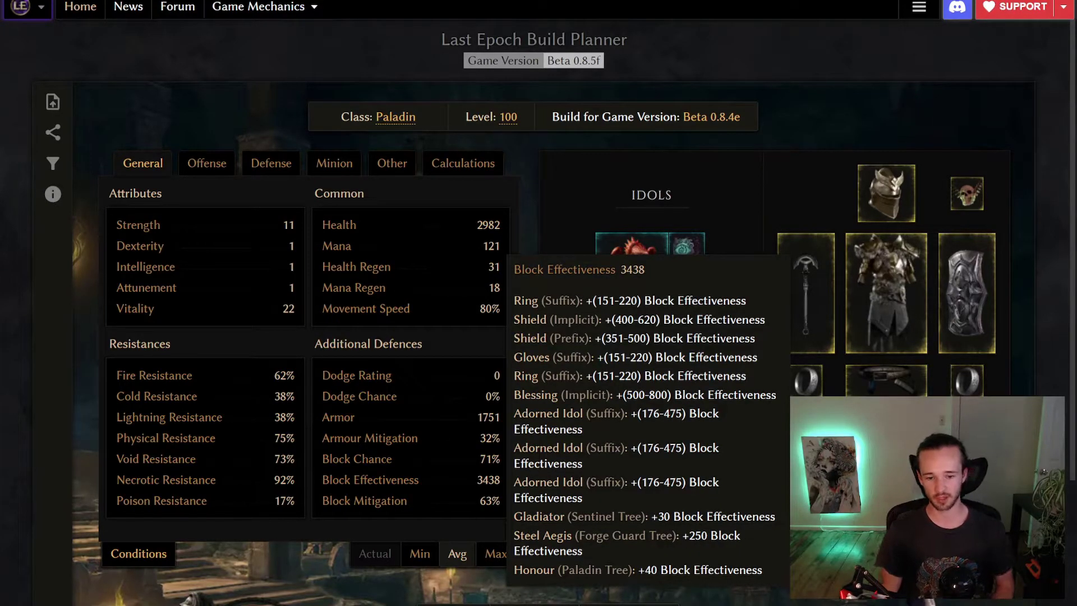
left_click(496, 554)
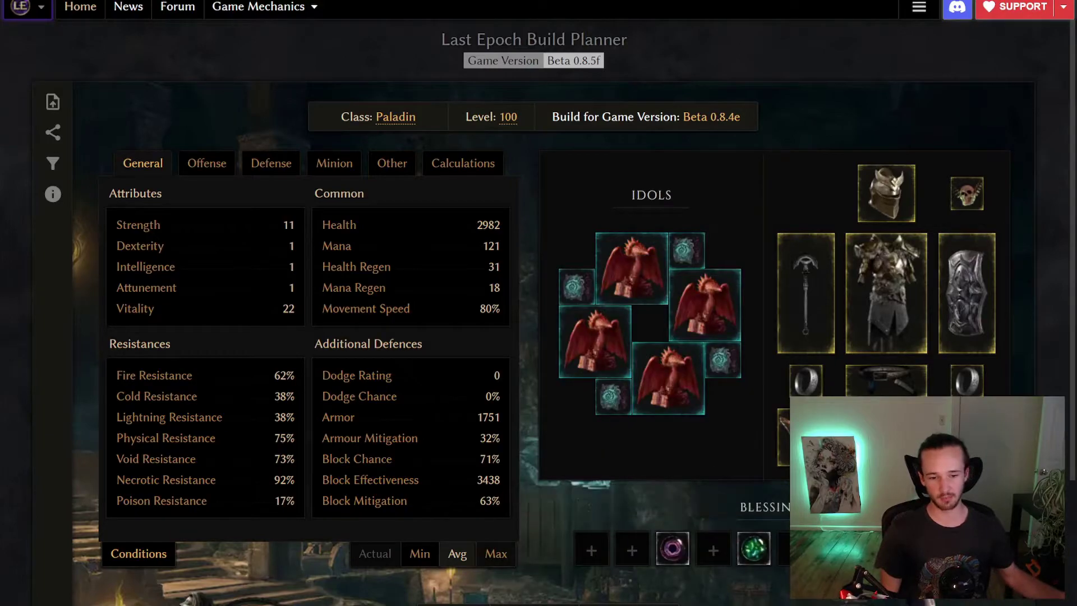
double_click(486, 500)
left_click(536, 511)
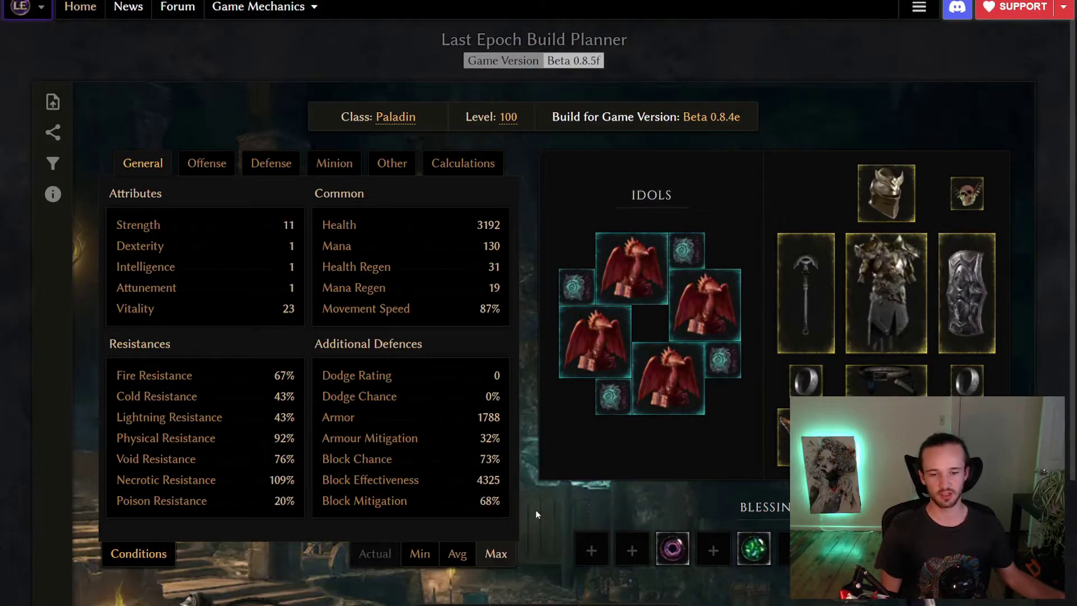
mouse_move(477, 456)
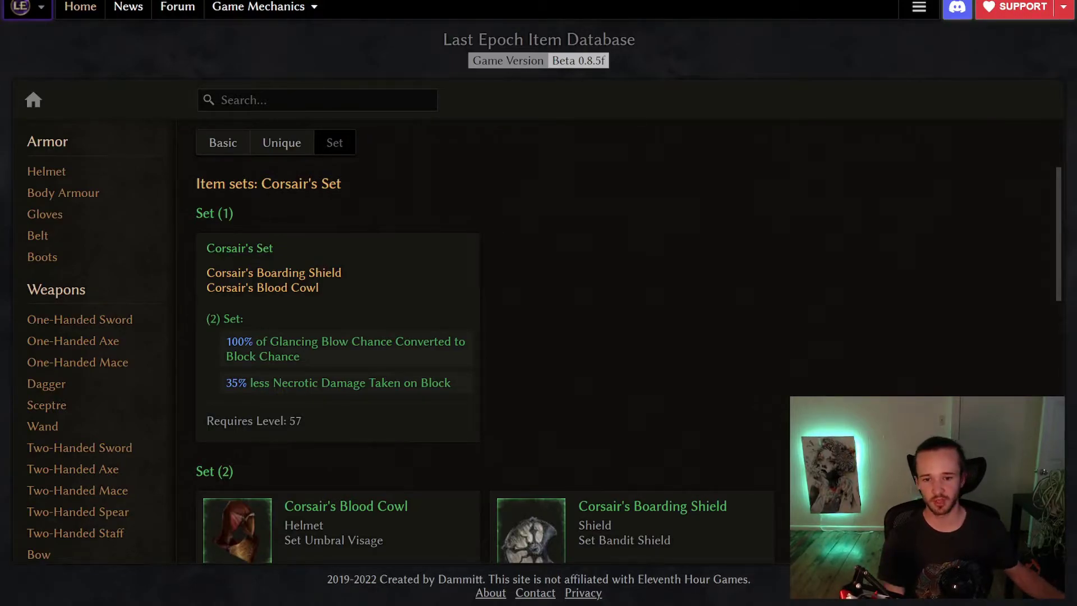
Highlight Corsair's Set bonus converting Glancing Blow Chance into Block Chance.
left_click_drag(226, 340, 302, 358)
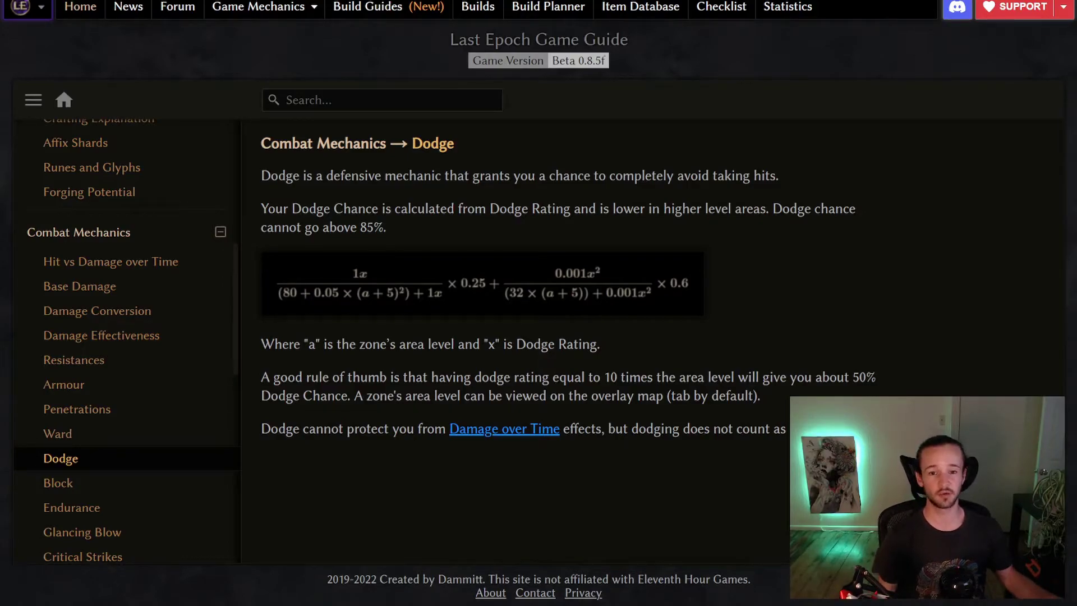
Highlight the 85% dodge cap, lower dodge in higher-level areas, and the Dodge Rating mention.
double_click(372, 227)
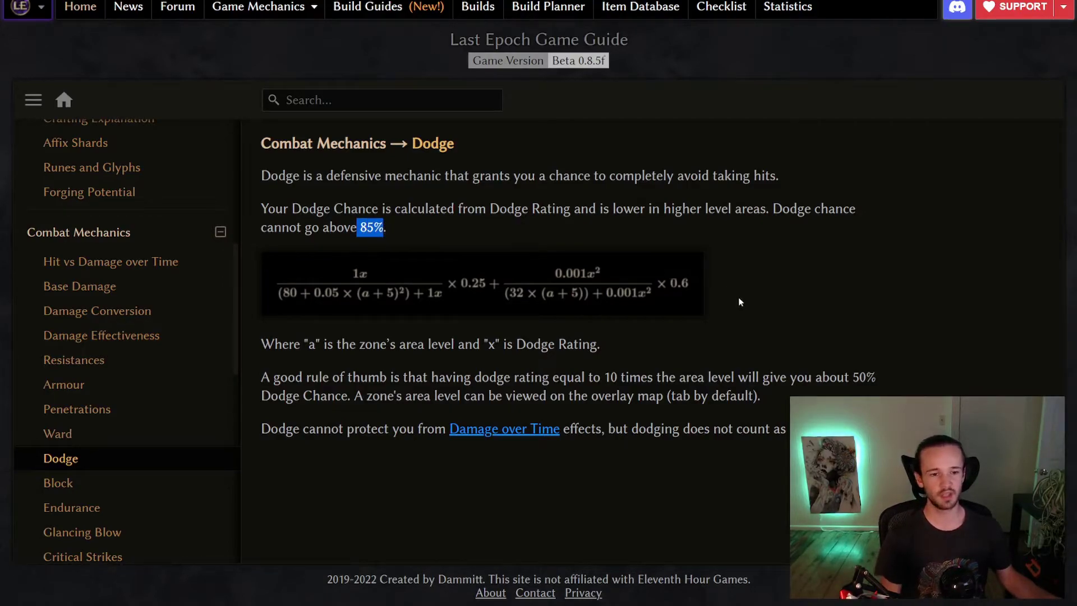
left_click(627, 318)
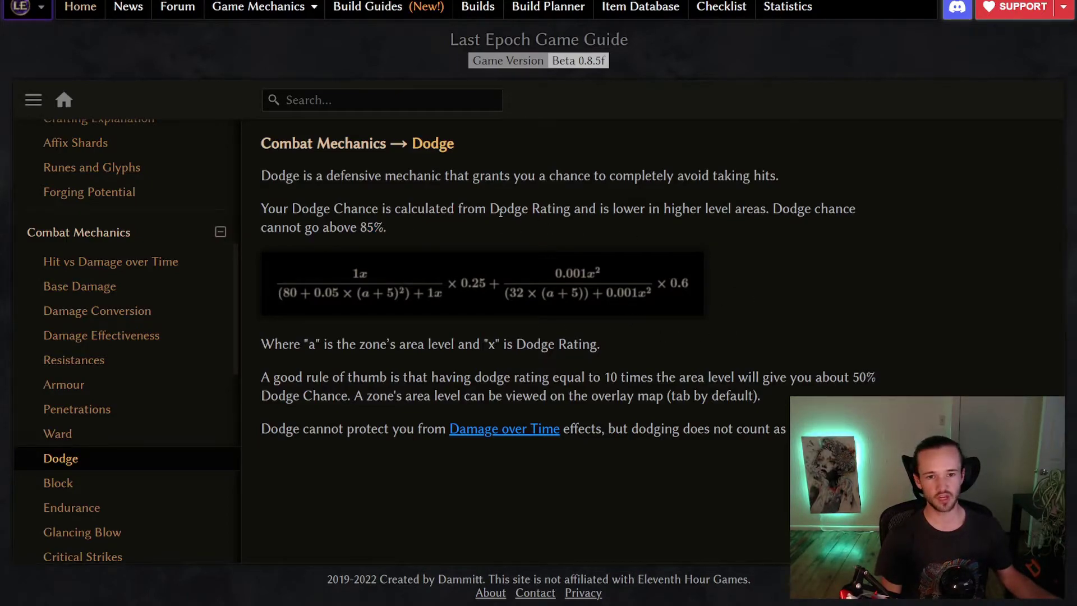
left_click_drag(560, 208, 766, 209)
left_click_drag(468, 209, 576, 210)
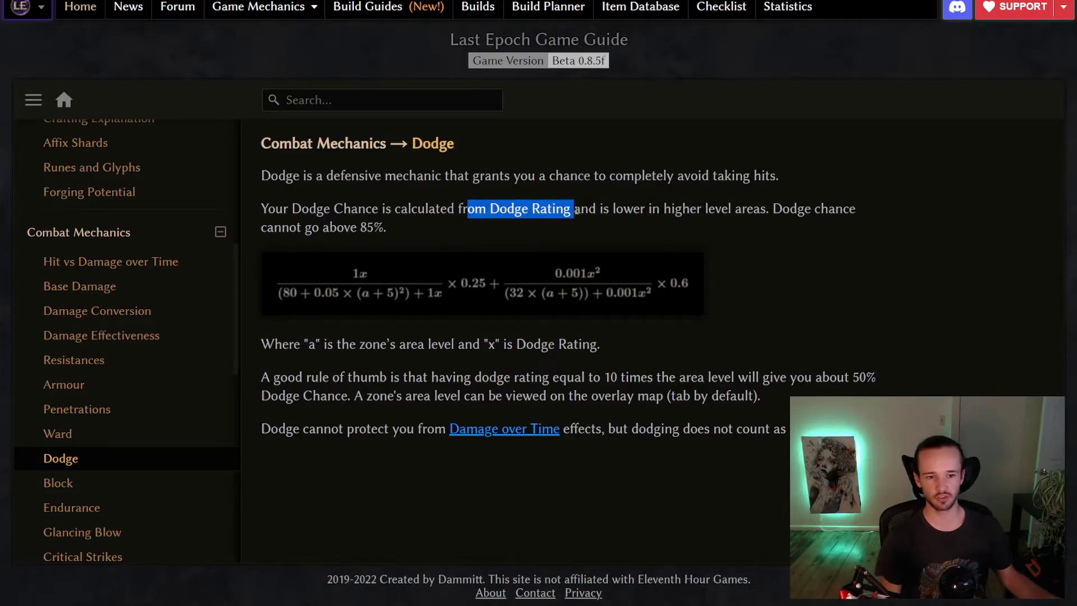
left_click(468, 492)
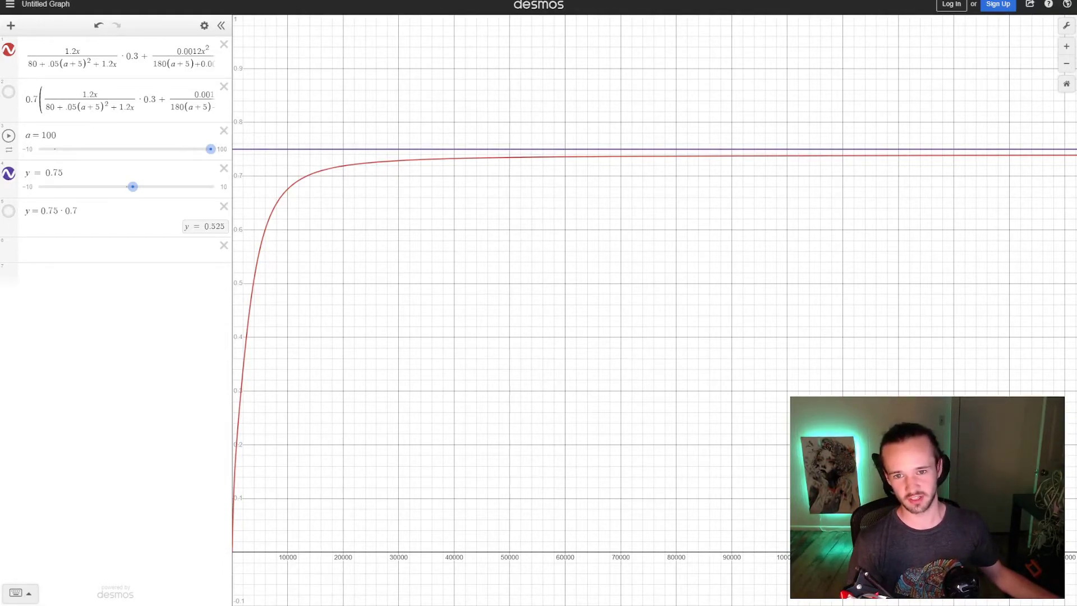
left_click_drag(233, 134, 331, 154)
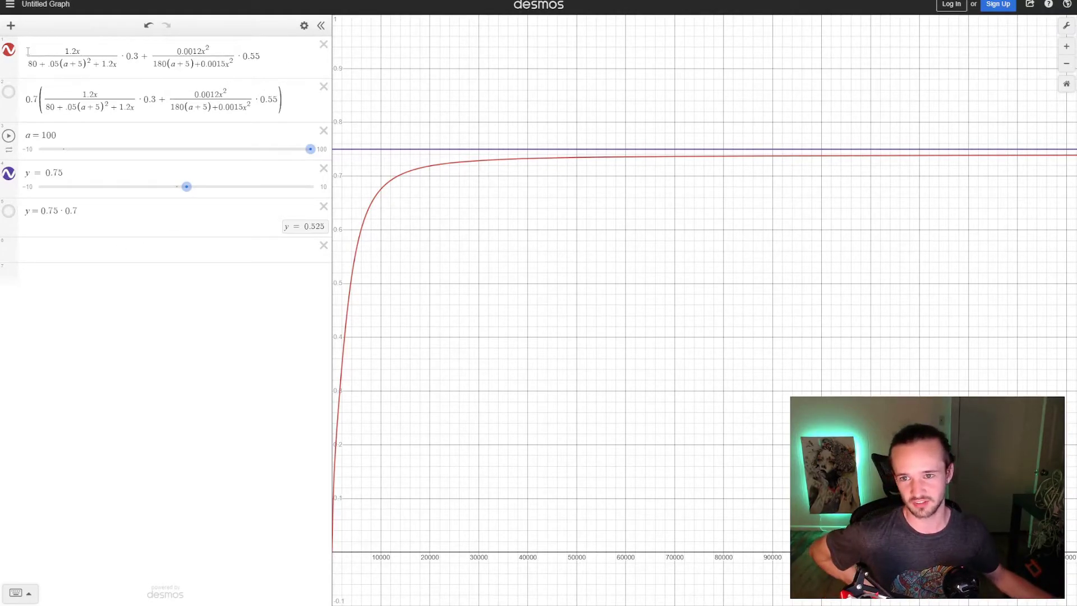
left_click_drag(28, 51, 277, 65)
left_click(275, 69)
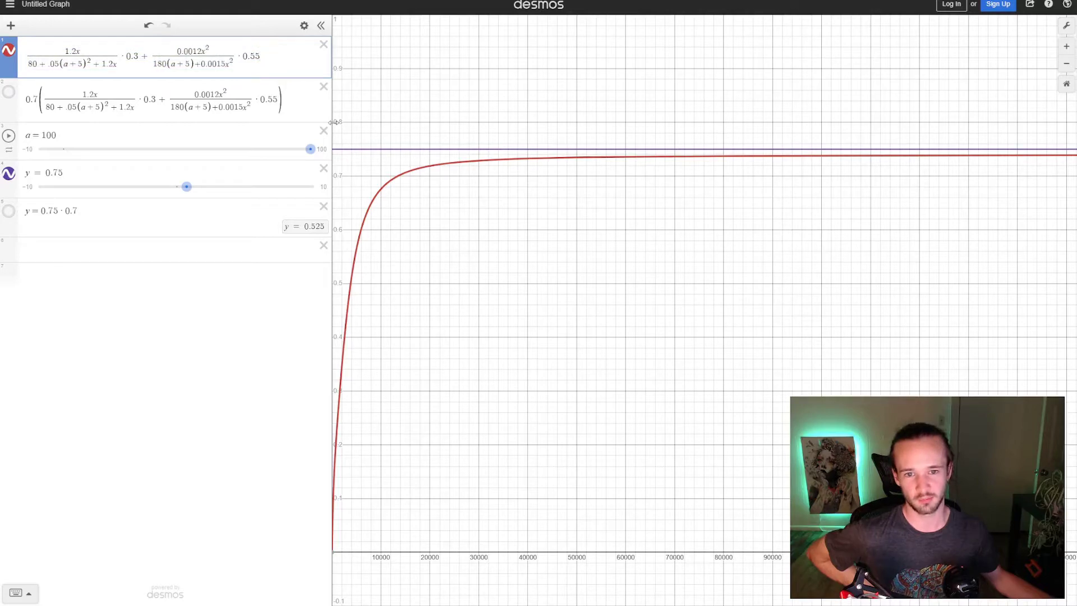
left_click_drag(42, 53, 72, 62)
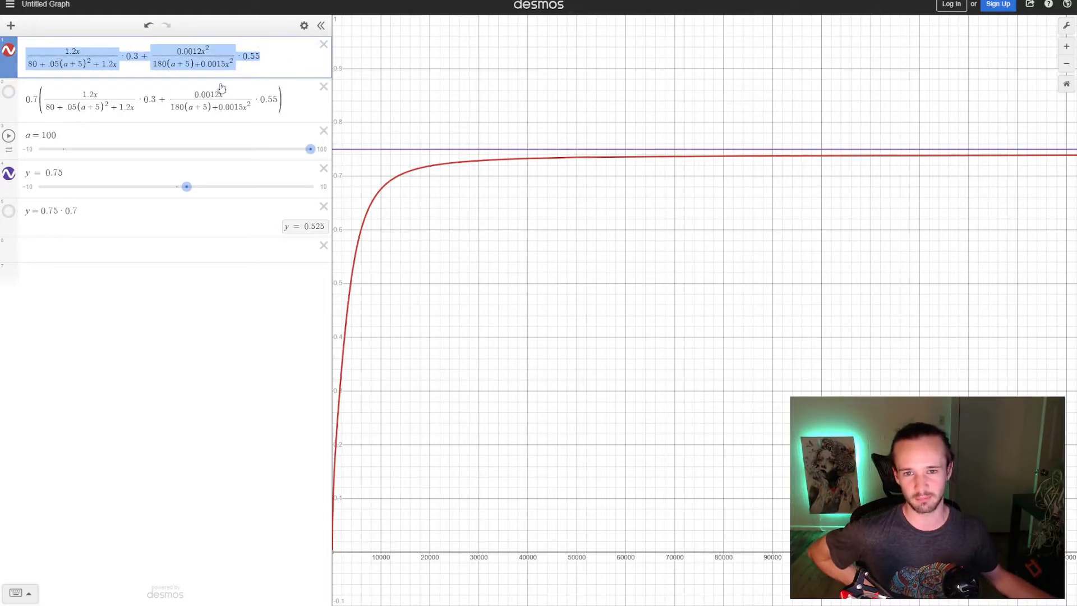
left_click_drag(335, 115, 117, 133)
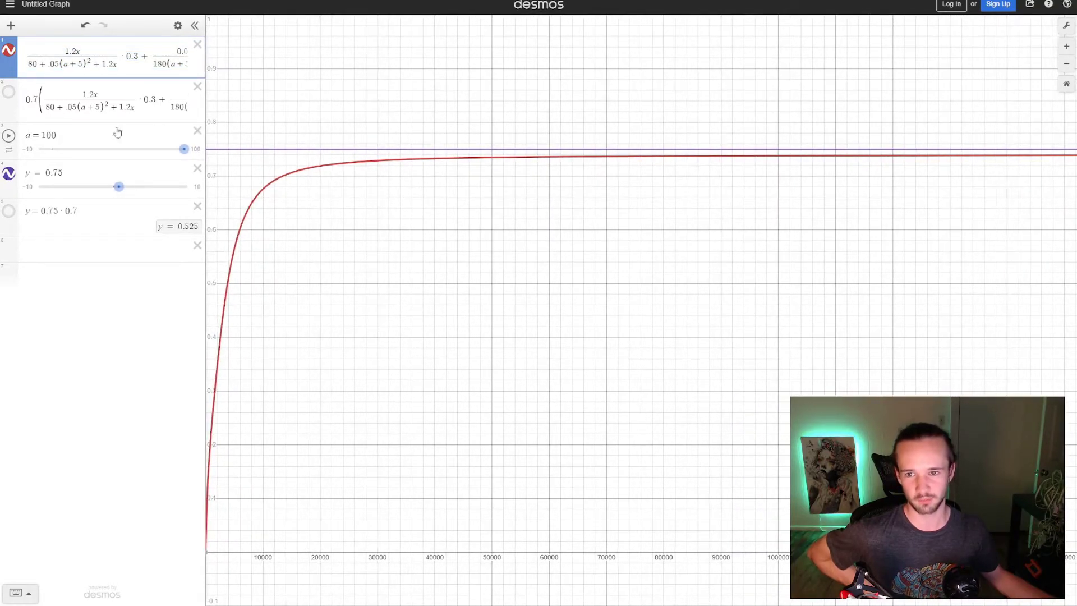
left_click(28, 96)
double_click(32, 99)
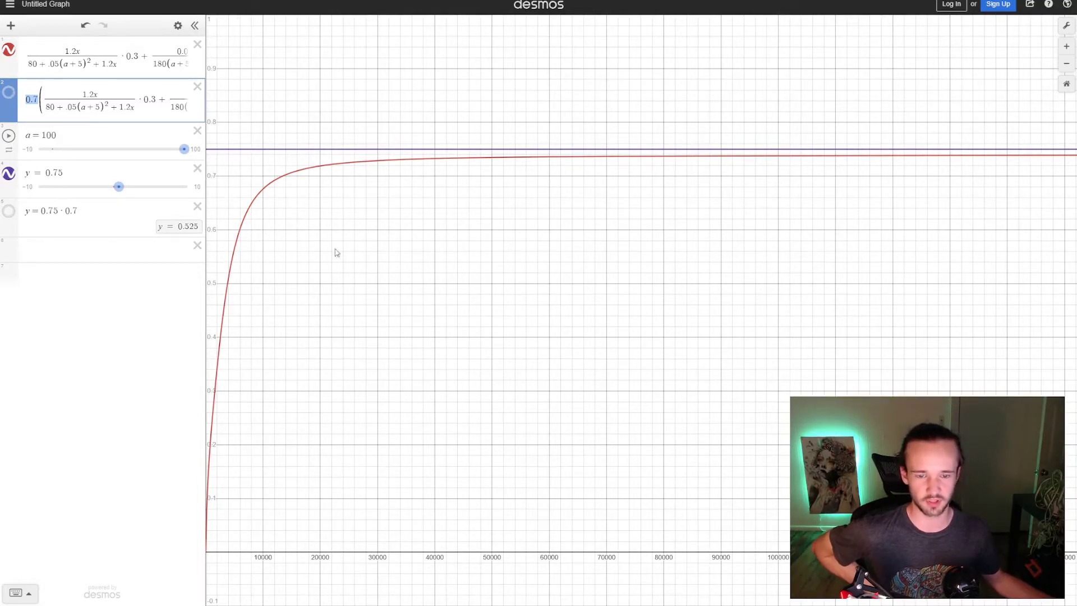
Show the 0.7-scaled curve and y = 0.75·0.7 line, then drag area level a down to 1.
left_click(9, 92)
left_click(9, 210)
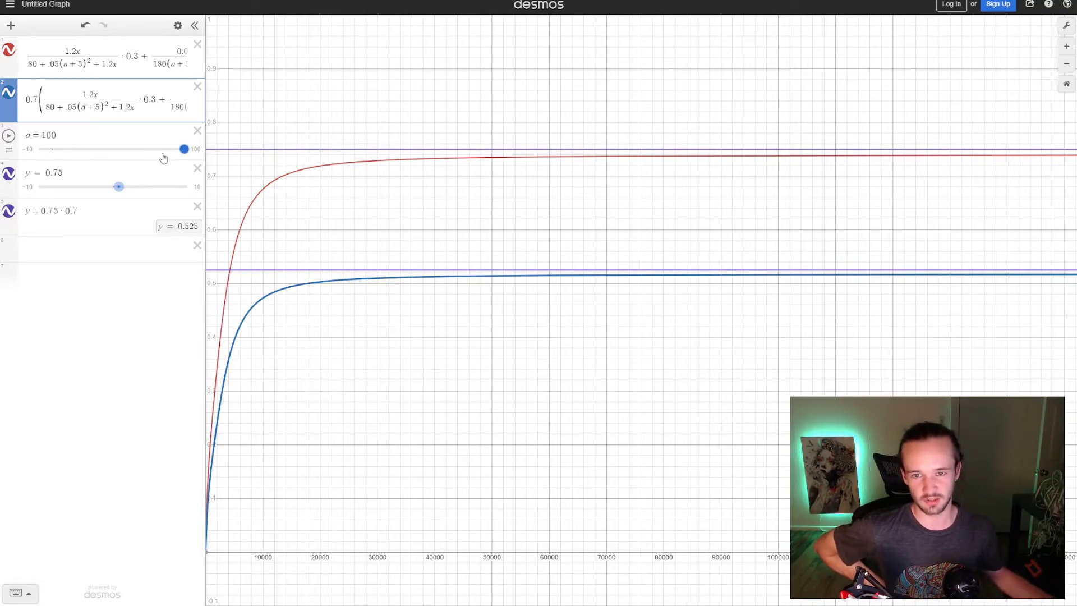
double_click(65, 135)
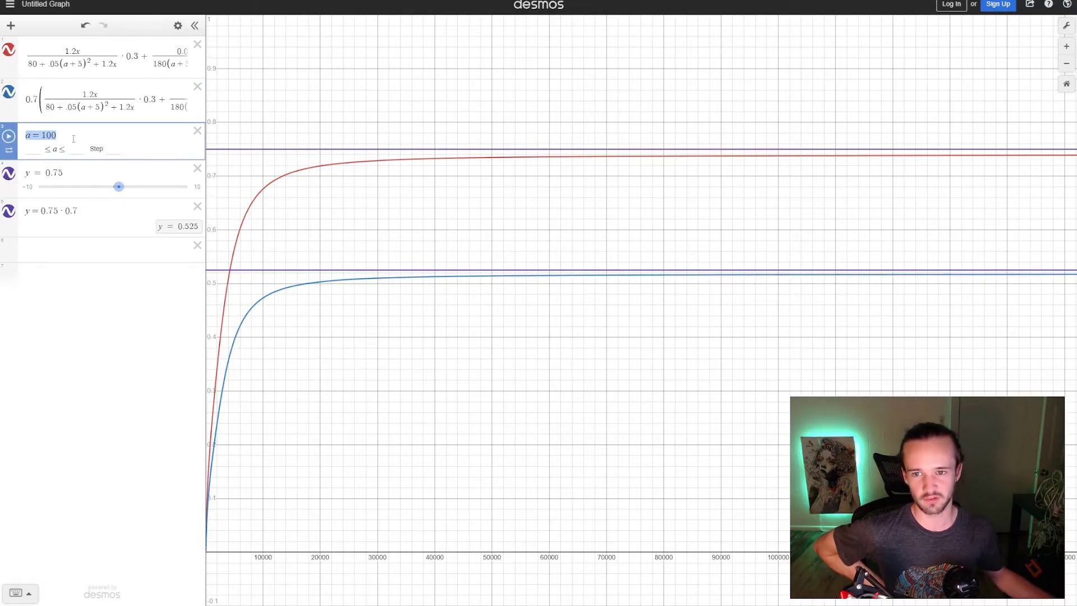
left_click(86, 292)
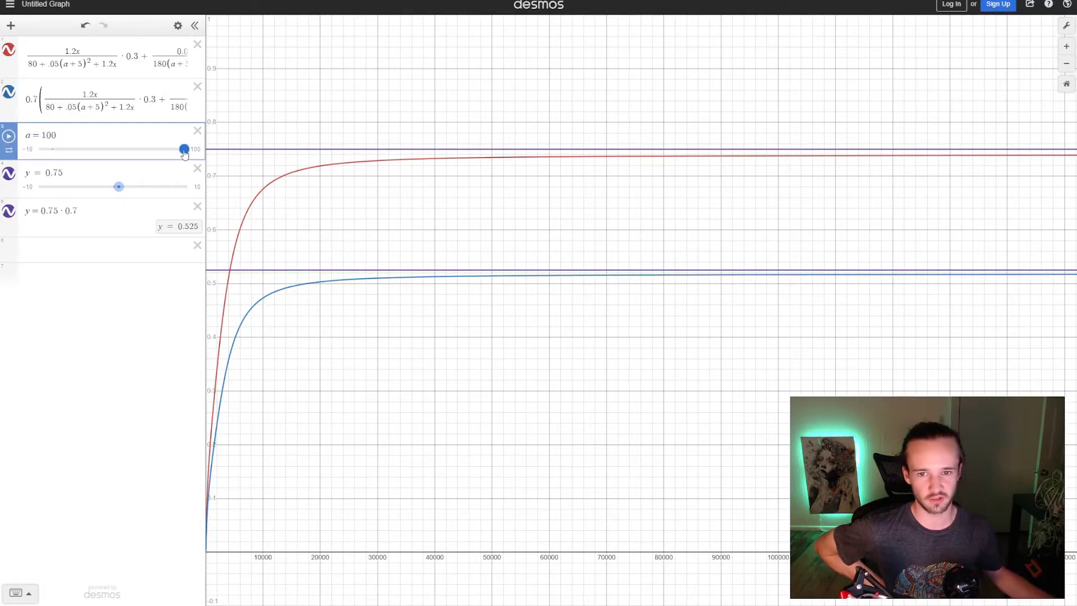
left_click_drag(184, 148, 54, 161)
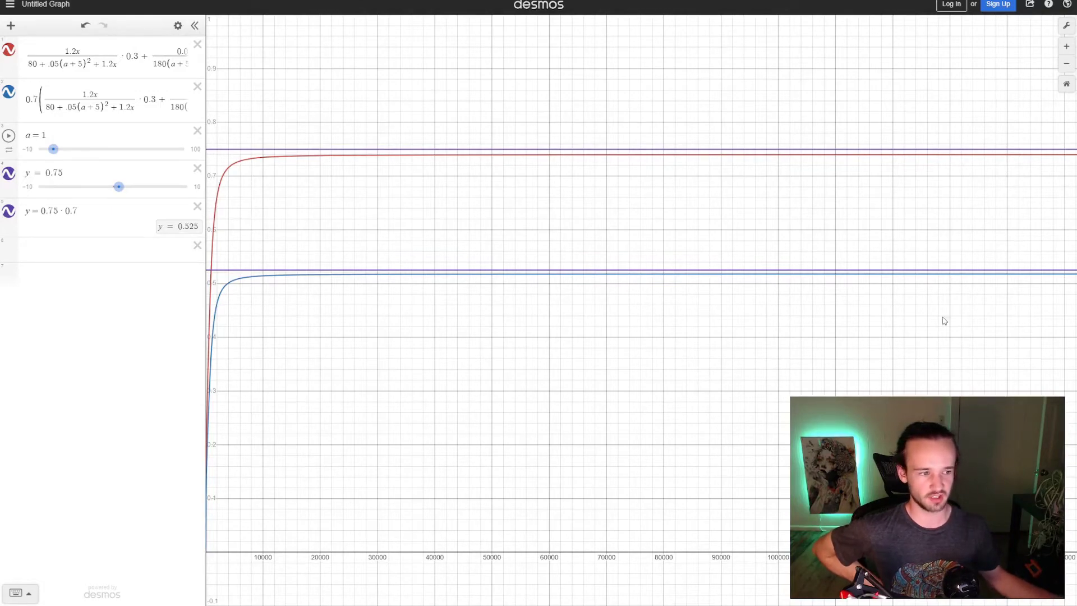
Set the graph's x-axis maximum to 50000.
left_click(1067, 25)
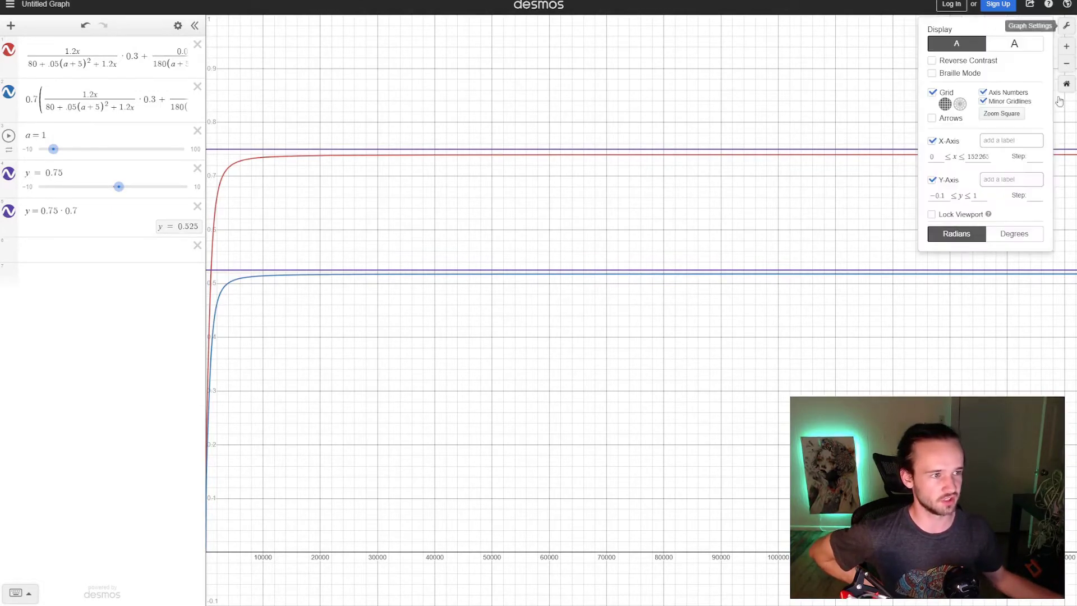
double_click(976, 157)
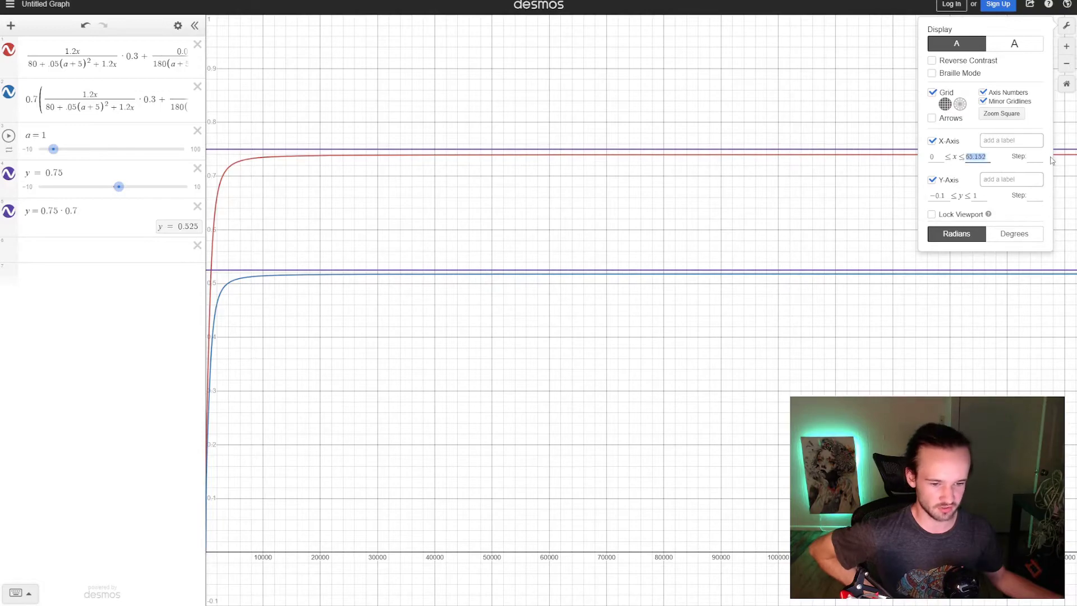
type("50000")
left_click(580, 257)
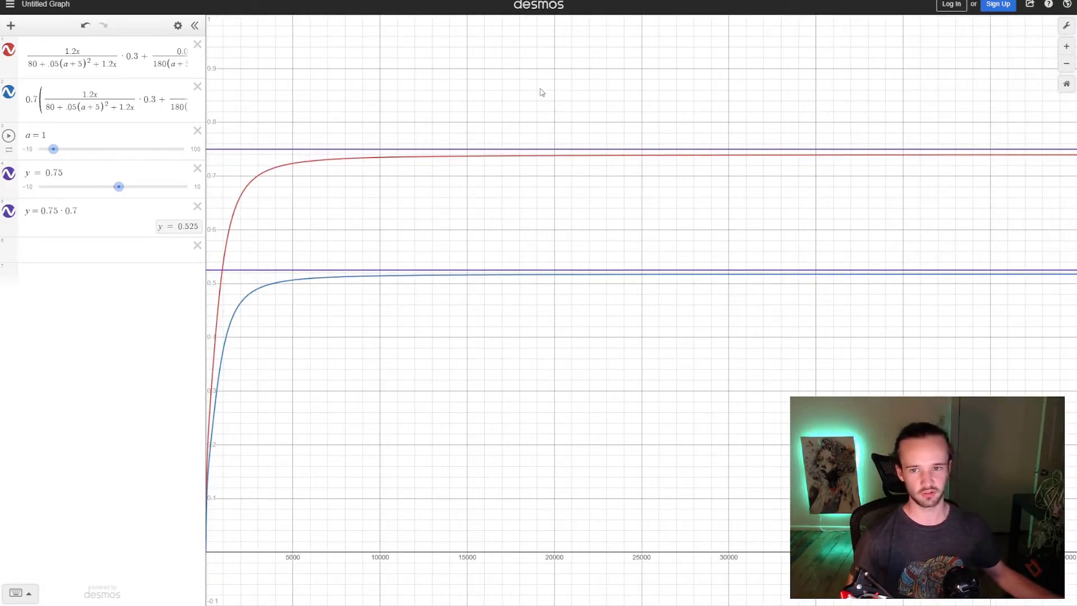
Raise area level a back to 100 and hide the y = 0.525 line and 0.7-scaled curve.
left_click_drag(54, 149, 241, 163)
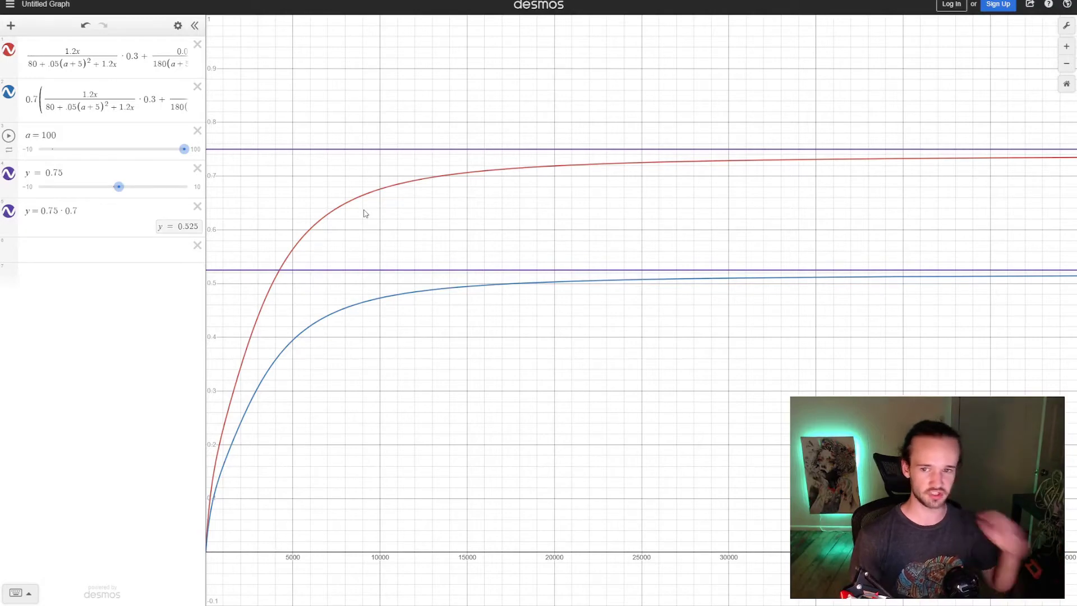
left_click(12, 206)
left_click(8, 92)
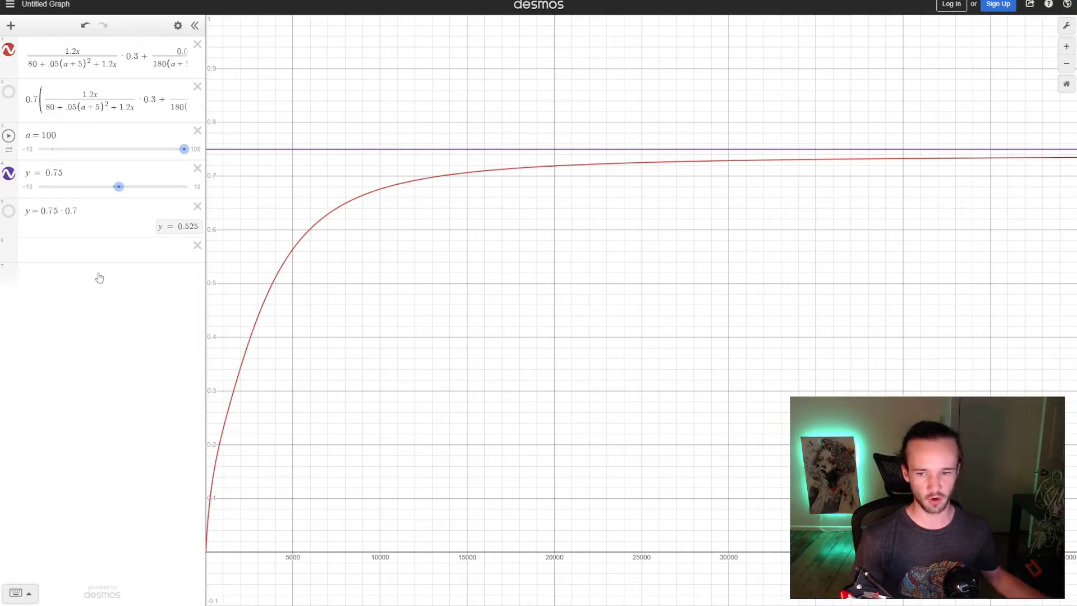
Add a vertical line x = 13000 with a 0–50000 range and drag it to about 300.
left_click(19, 251)
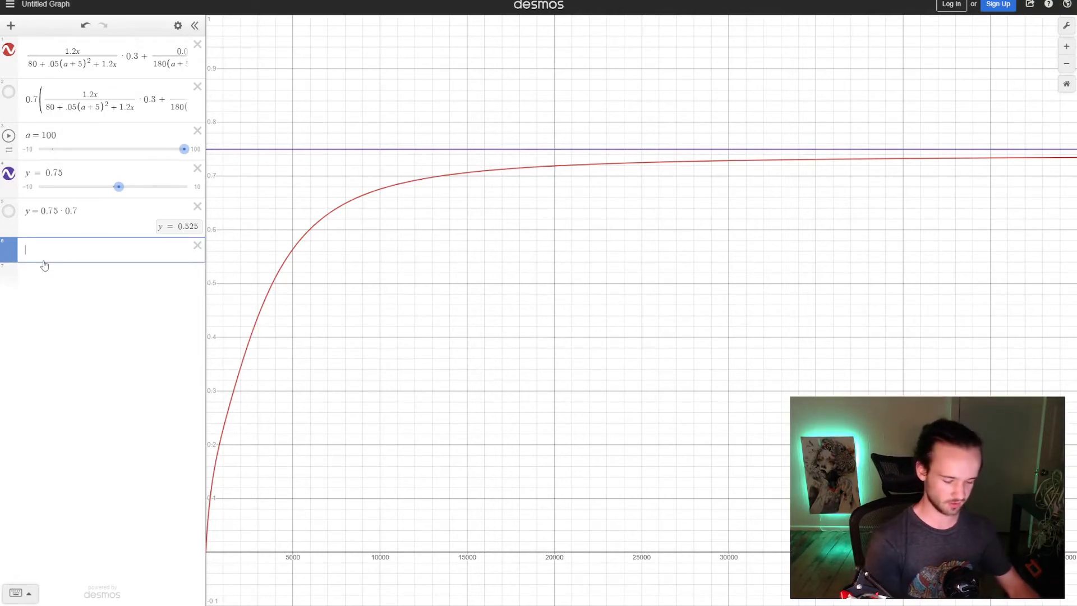
type("x=13000")
left_click(87, 354)
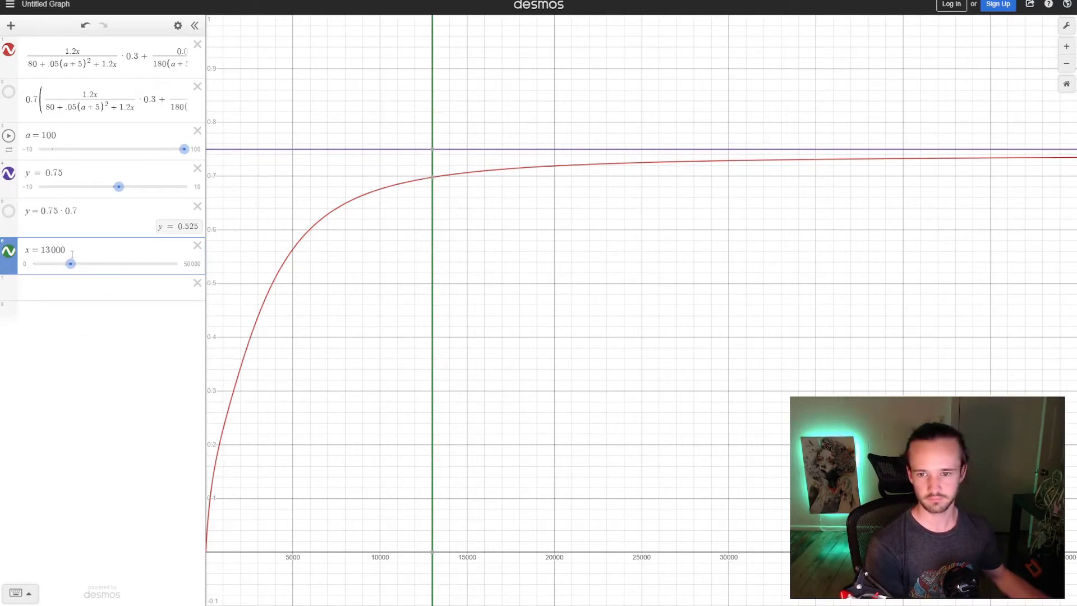
left_click_drag(73, 274, 34, 284)
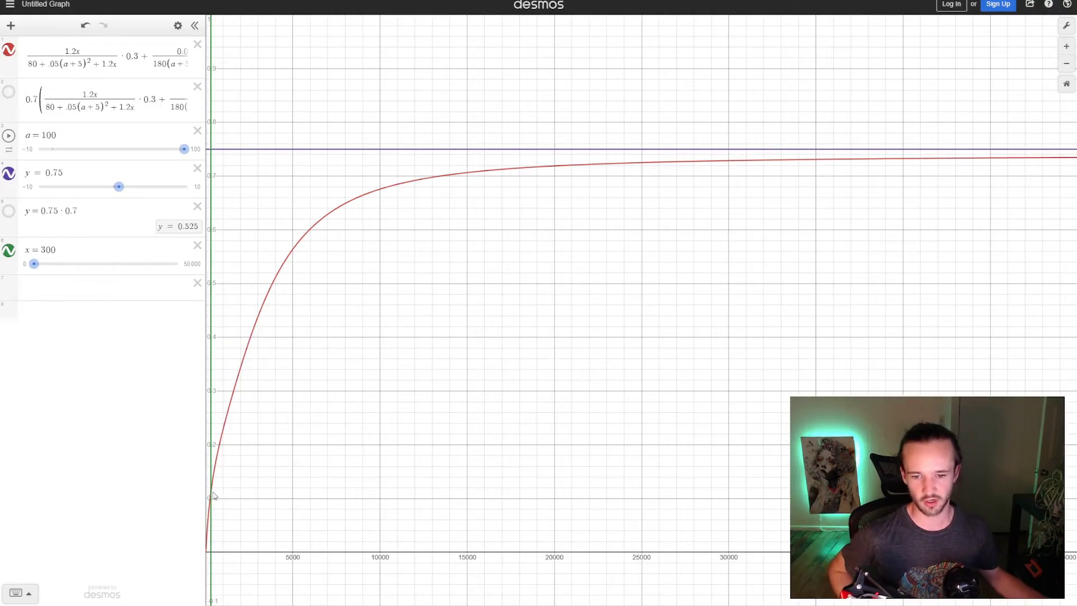
Shift the line to x = 500 and read the red curve's value there, about 0.1548.
left_click(37, 47)
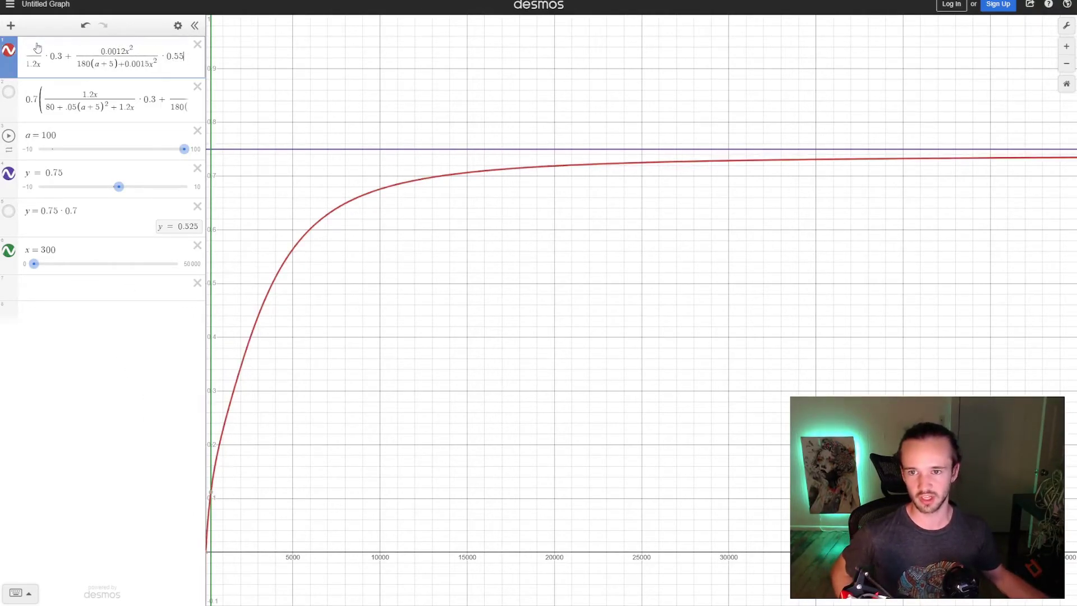
mouse_move(214, 494)
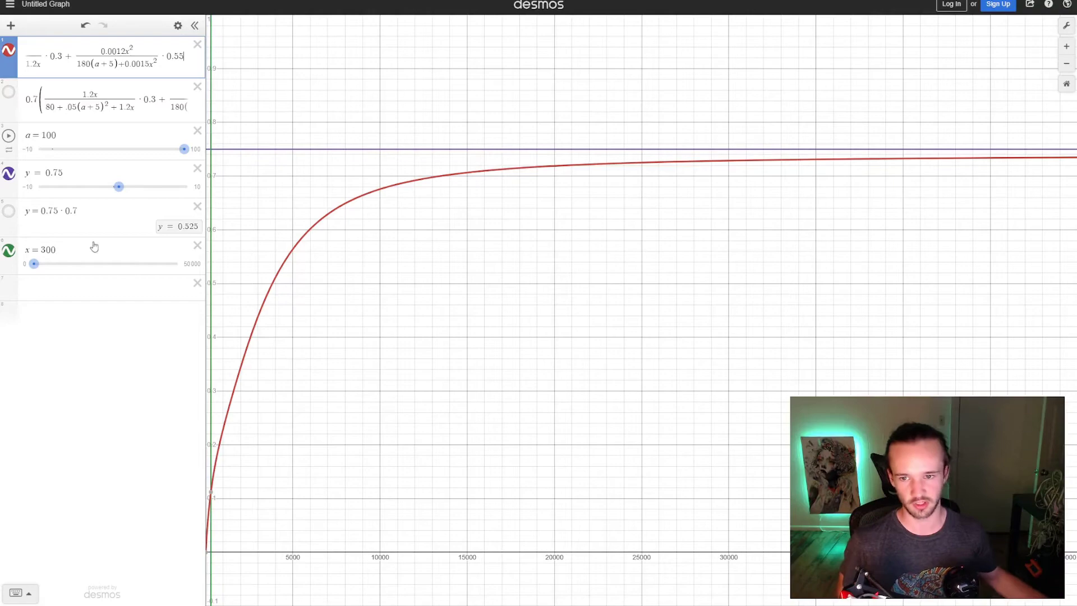
left_click(39, 267)
left_click_drag(40, 268, 35, 268)
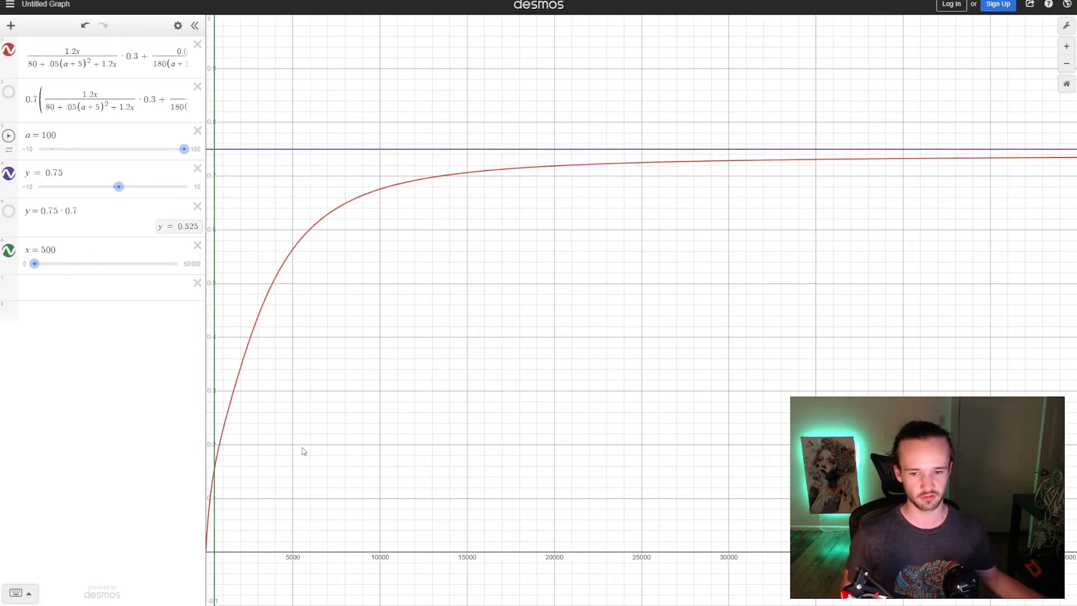
left_click(220, 448)
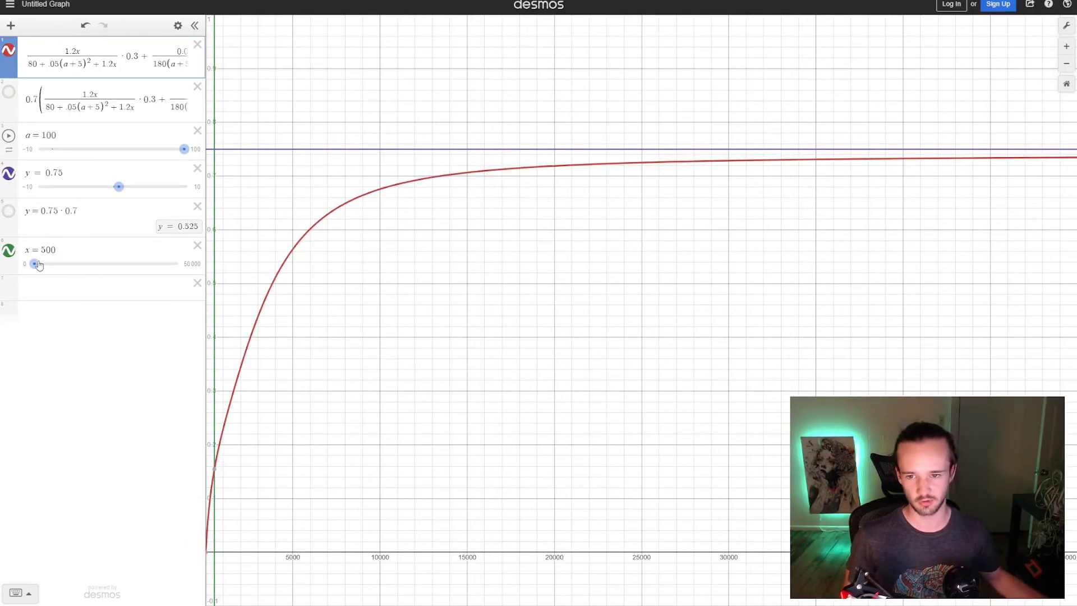
Move the probe line up to 40000 armour and read the curve value where they meet.
left_click_drag(34, 264, 149, 270)
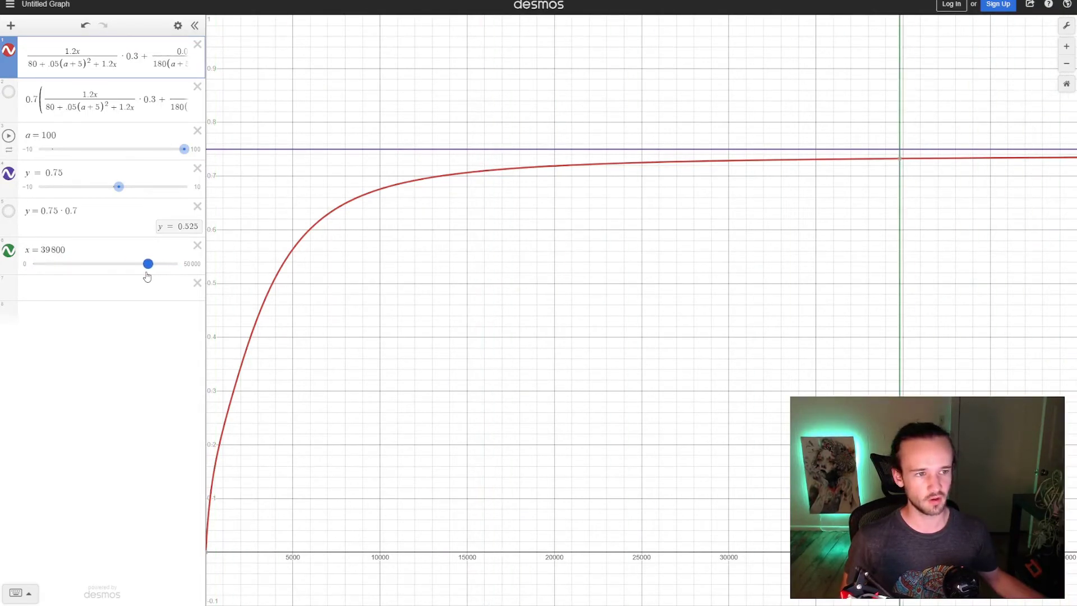
left_click(614, 224)
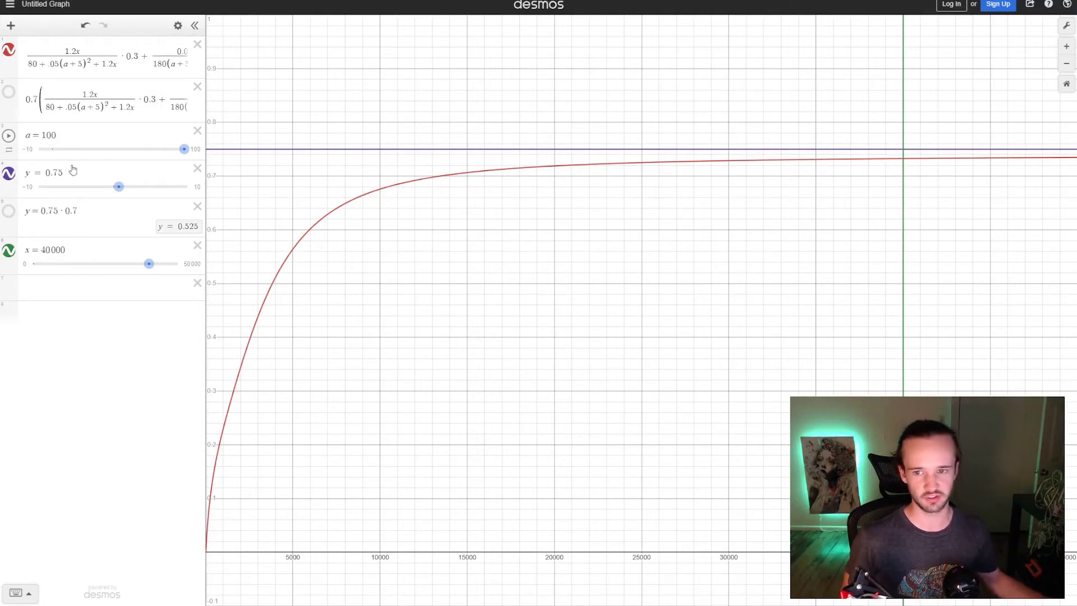
left_click(51, 38)
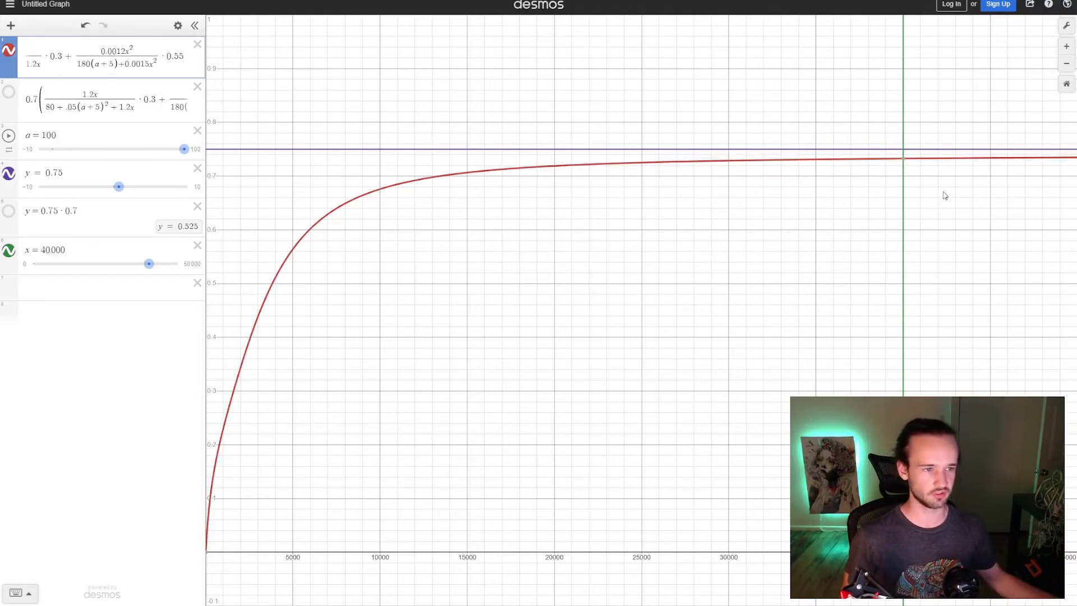
mouse_move(903, 163)
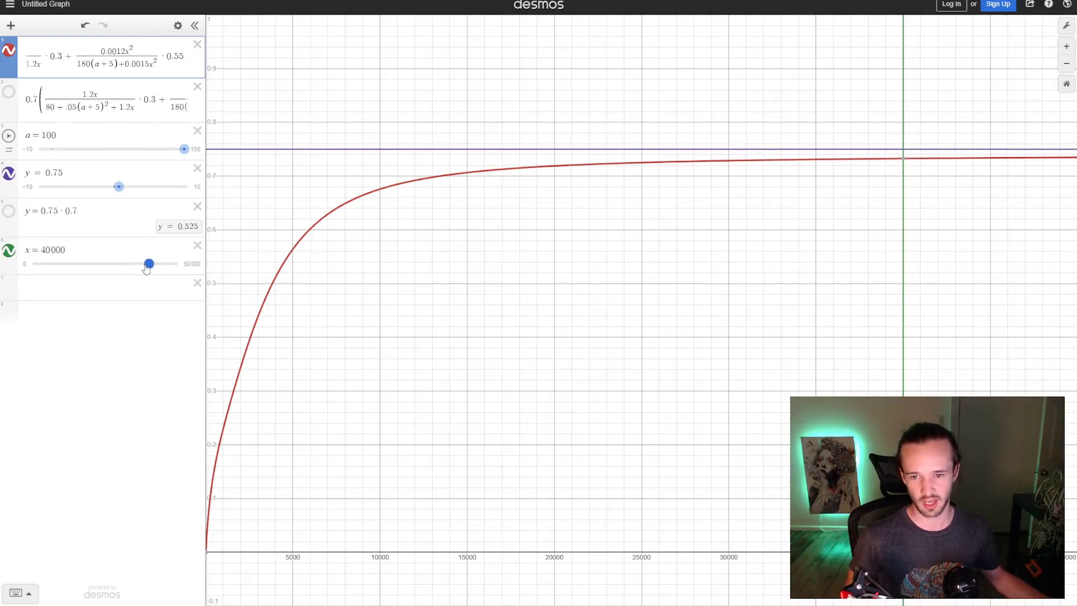
Nudge the line to 40500, read about 0.733, and bring up the guide's Armour page.
key("Home")
left_click_drag(148, 269, 150, 268)
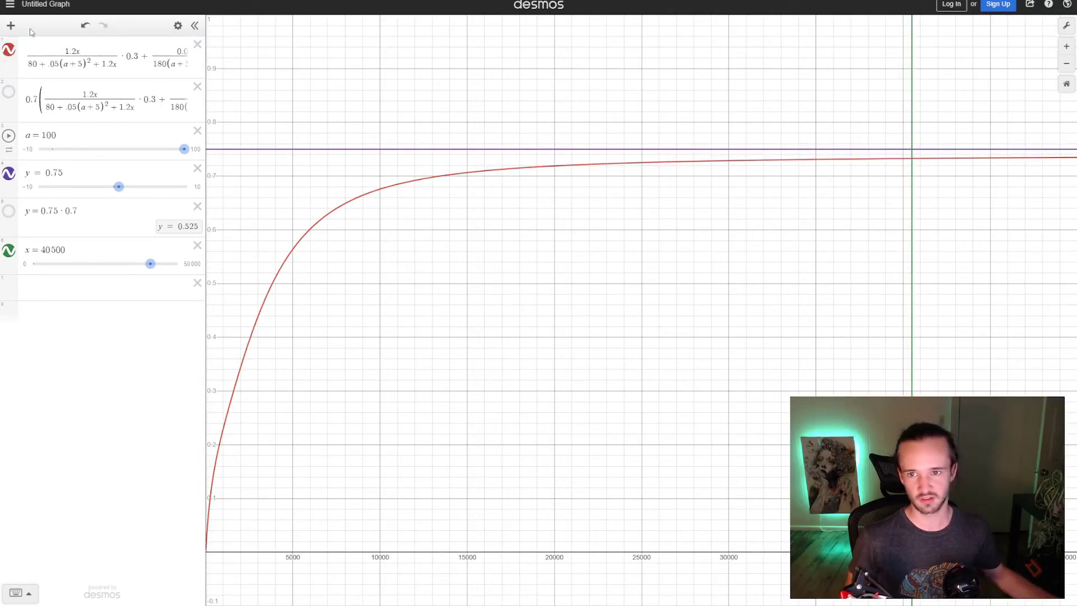
left_click(859, 160)
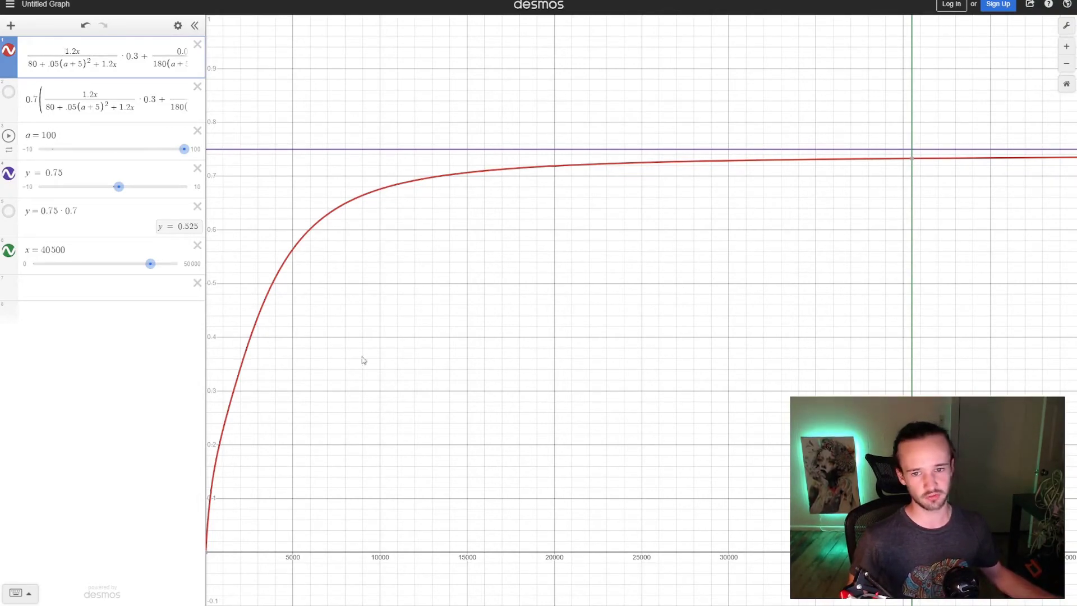
key("ctrl+Tab")
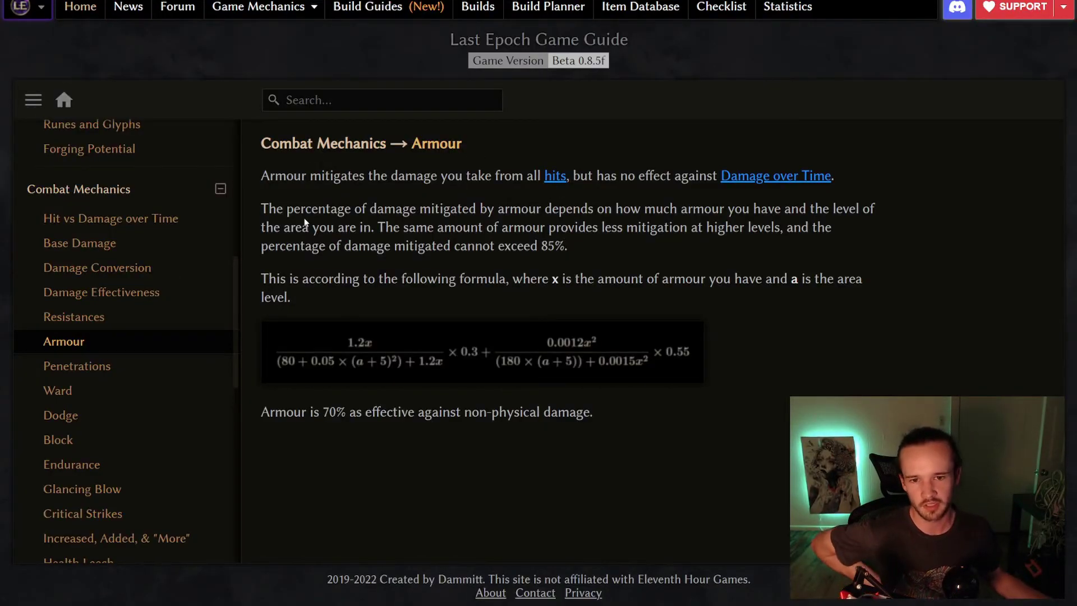
Highlight the Armour page's line that mitigation cannot exceed 85%, then return to Desmos.
left_click_drag(263, 208, 568, 247)
left_click(567, 247)
left_click_drag(432, 247, 566, 248)
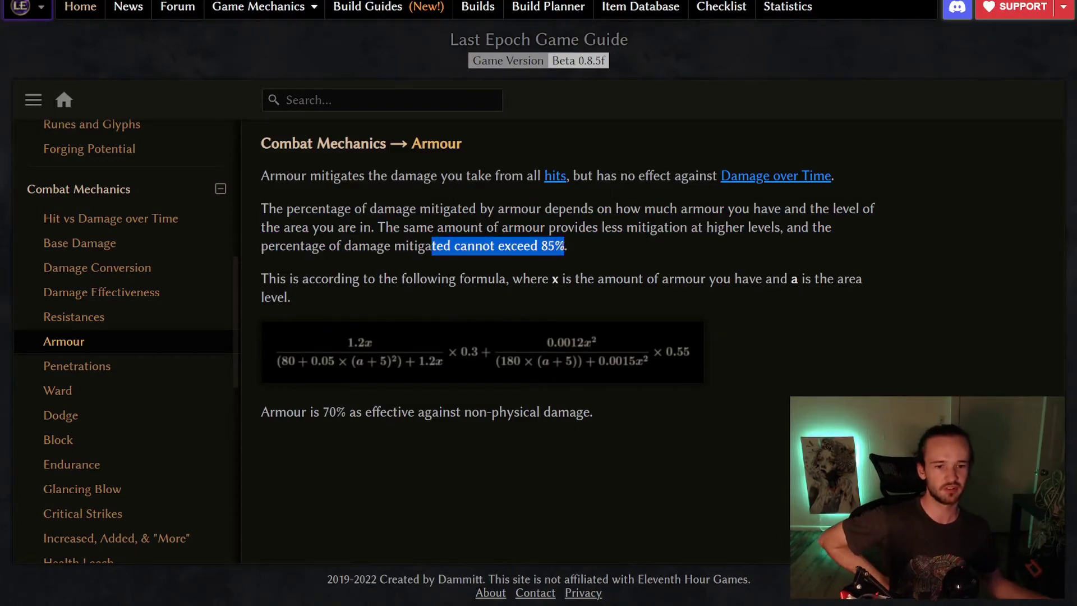
key("ctrl+Tab")
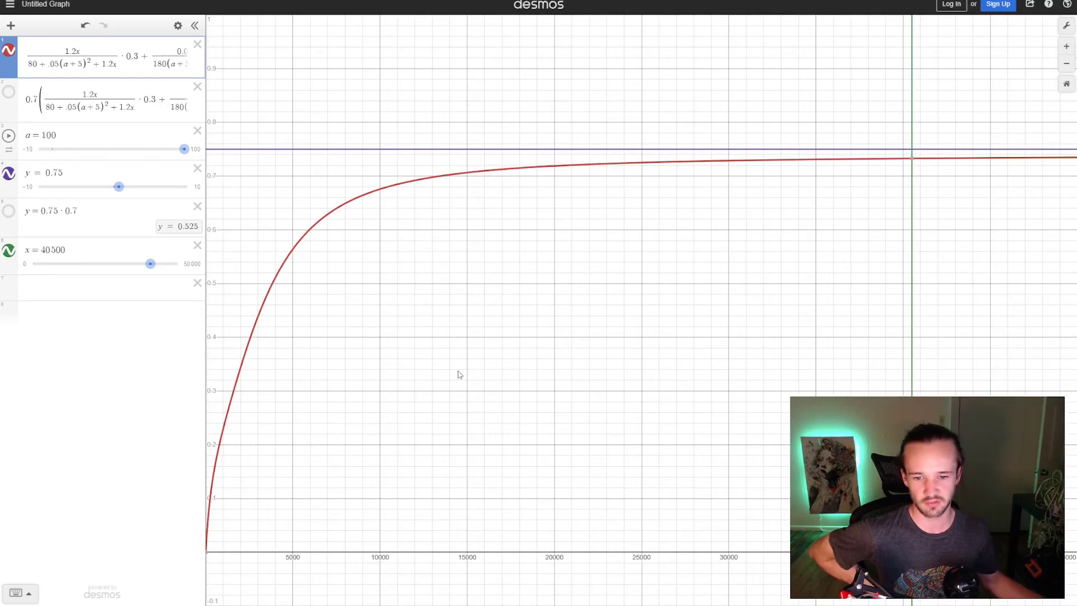
left_click(1067, 25)
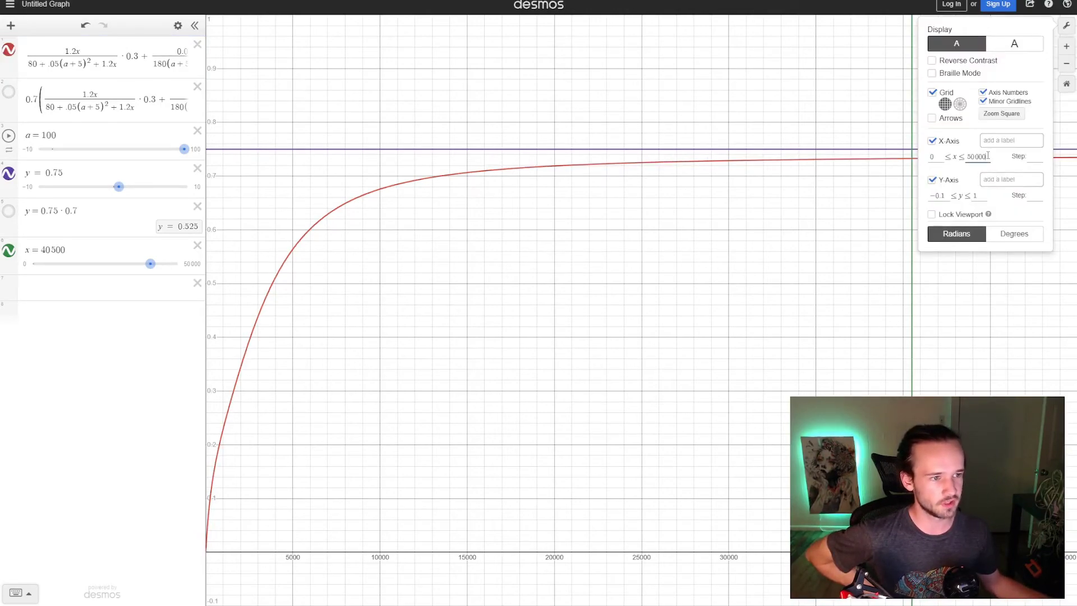
type("000")
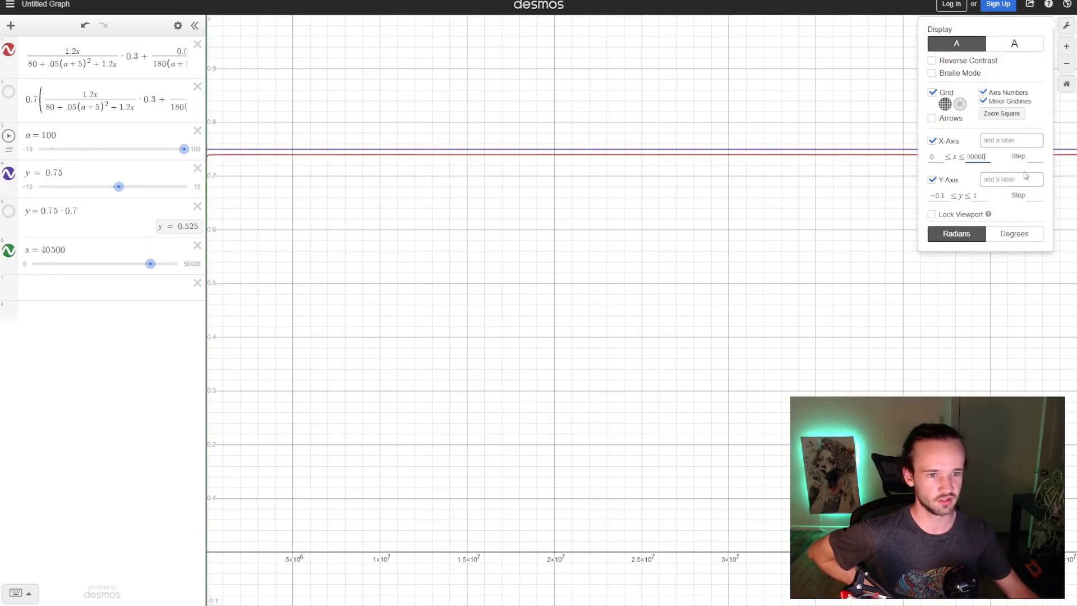
type("000")
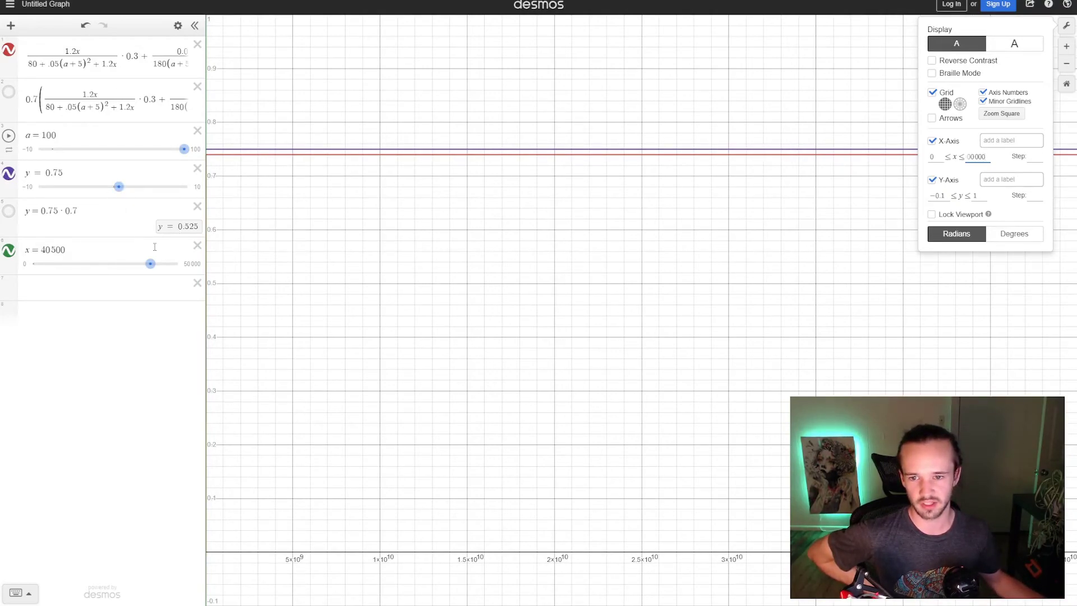
mouse_move(483, 163)
left_mouse_down()
mouse_move(510, 179)
mouse_move(858, 184)
mouse_move(570, 188)
left_mouse_up()
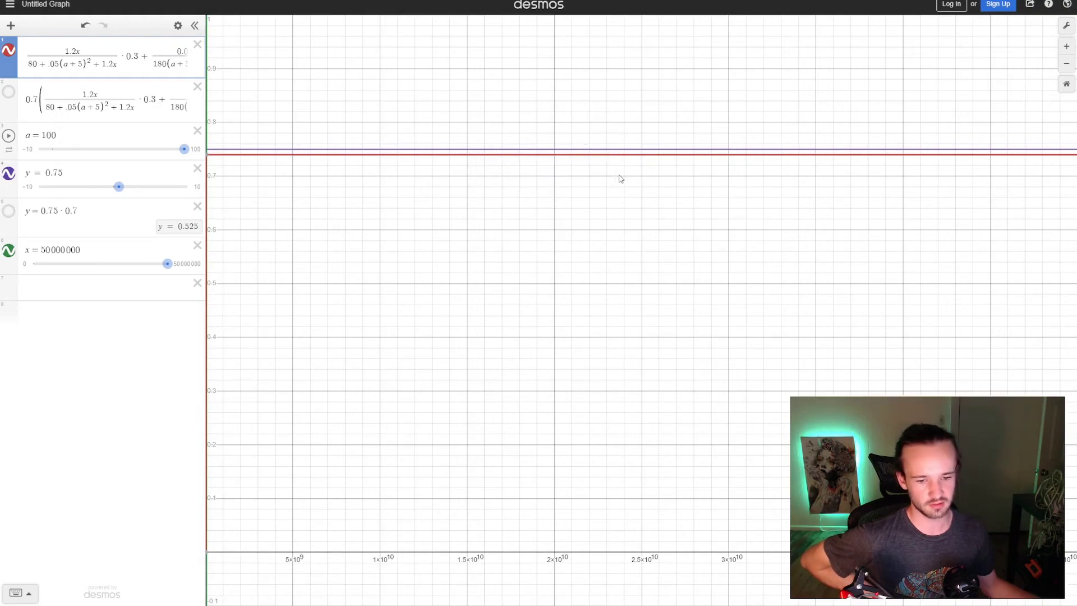
scroll(473, 184, "down", 3)
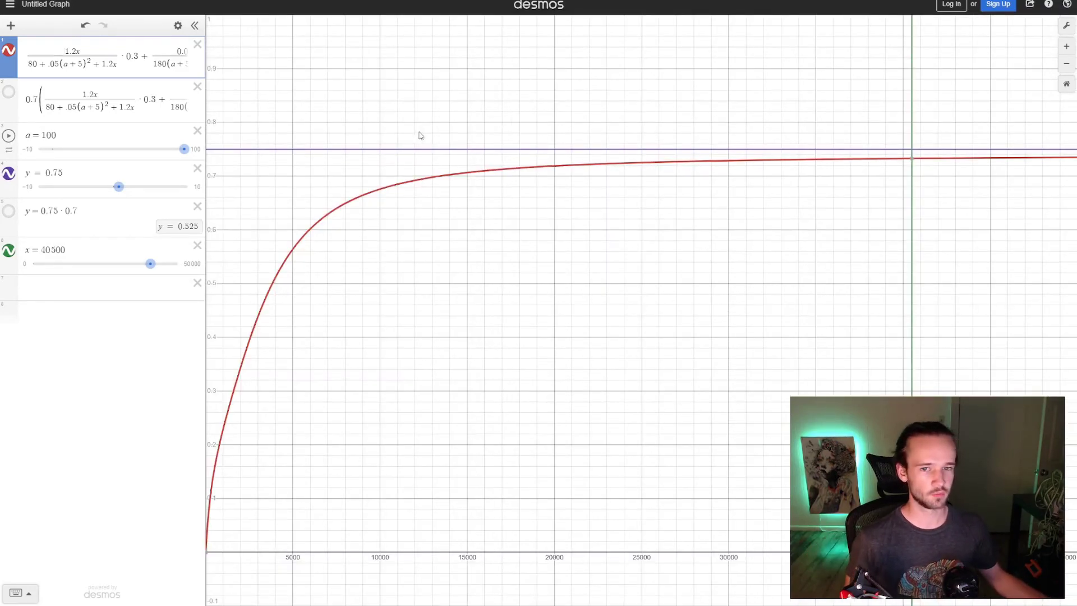
Vary the area level slider a between 5 and 100, comparing the curve against y = 0.85.
left_click(65, 51)
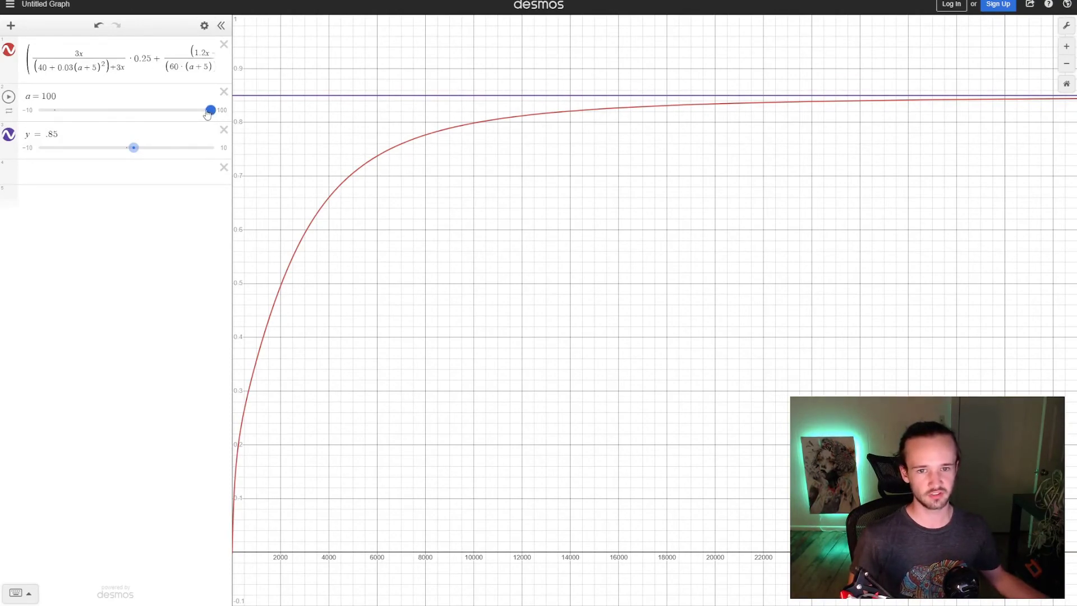
left_click_drag(208, 112, 53, 120)
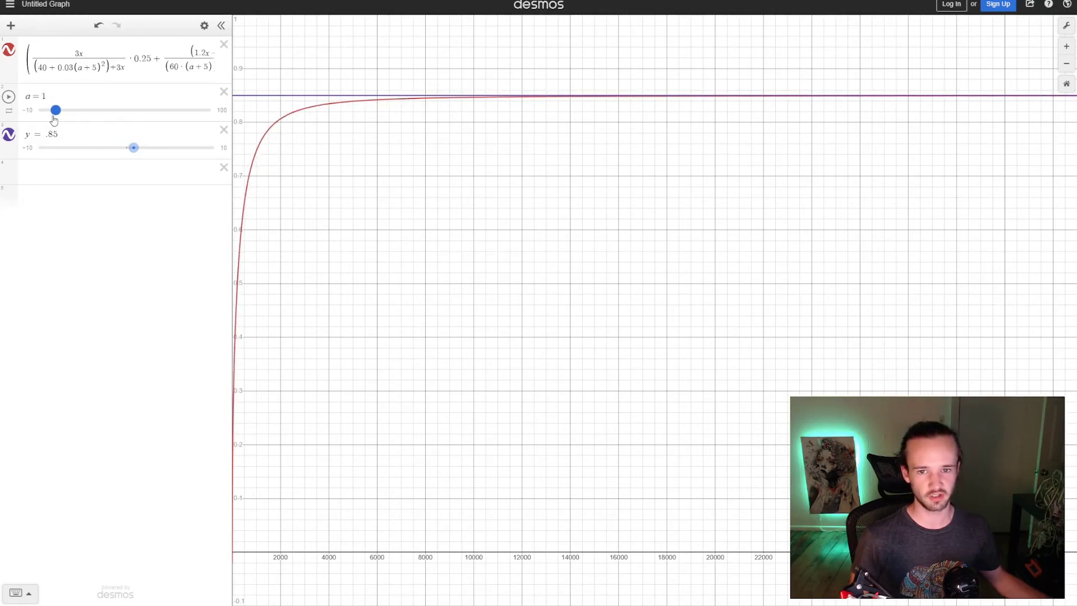
mouse_move(53, 119)
left_mouse_down()
mouse_move(65, 119)
mouse_move(57, 119)
left_mouse_up()
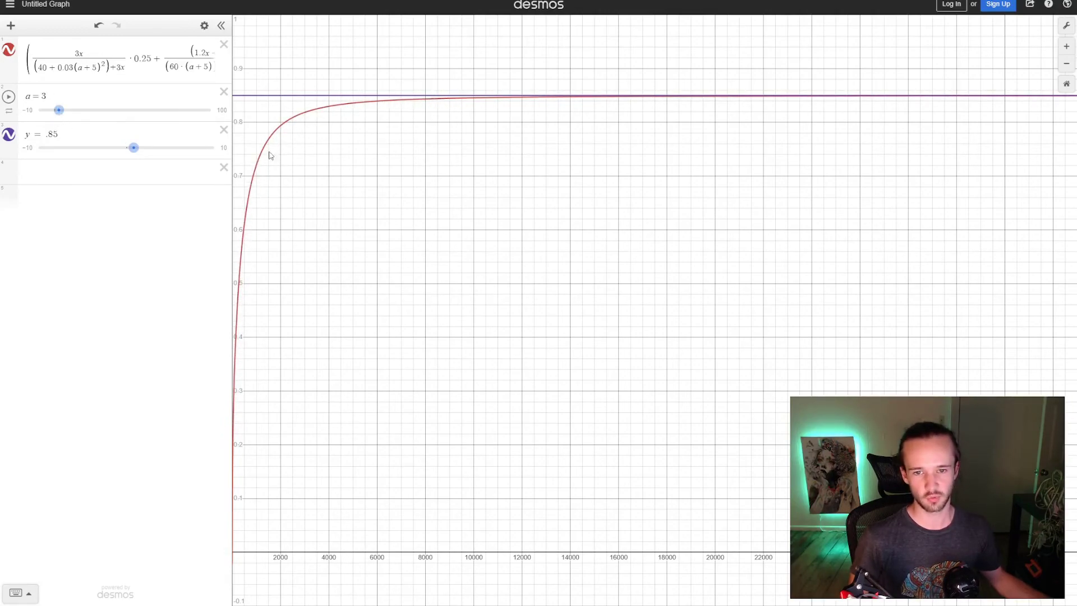
left_click_drag(59, 111, 220, 114)
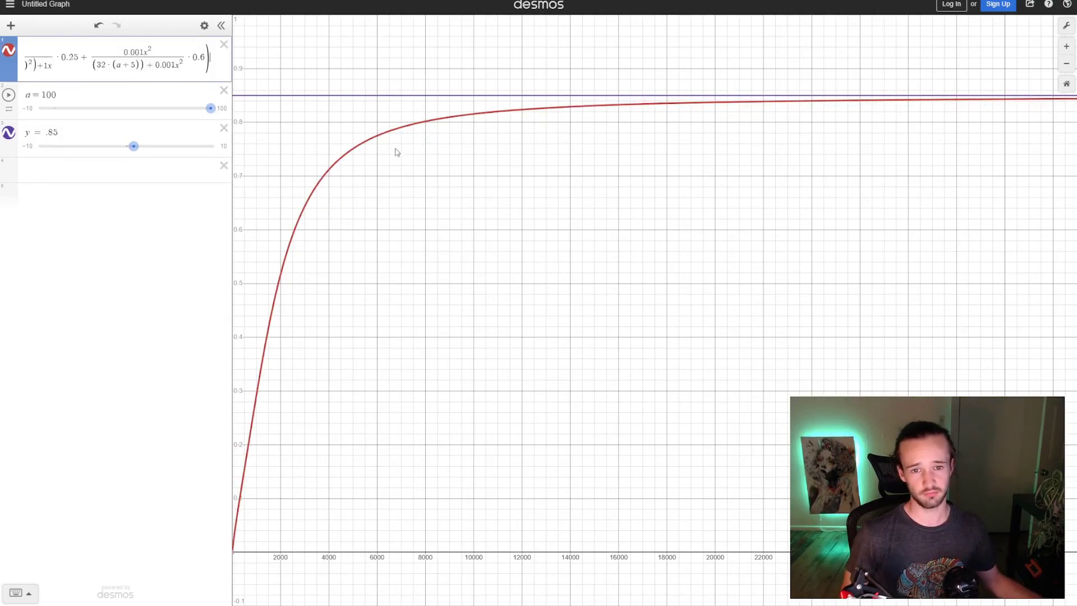
left_click_drag(211, 109, 231, 126)
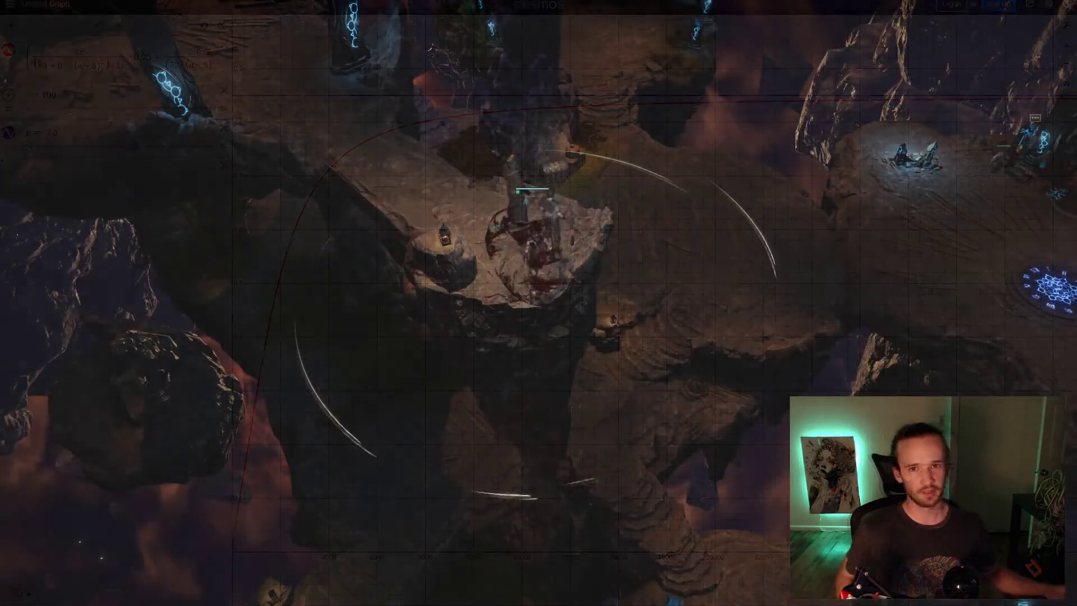